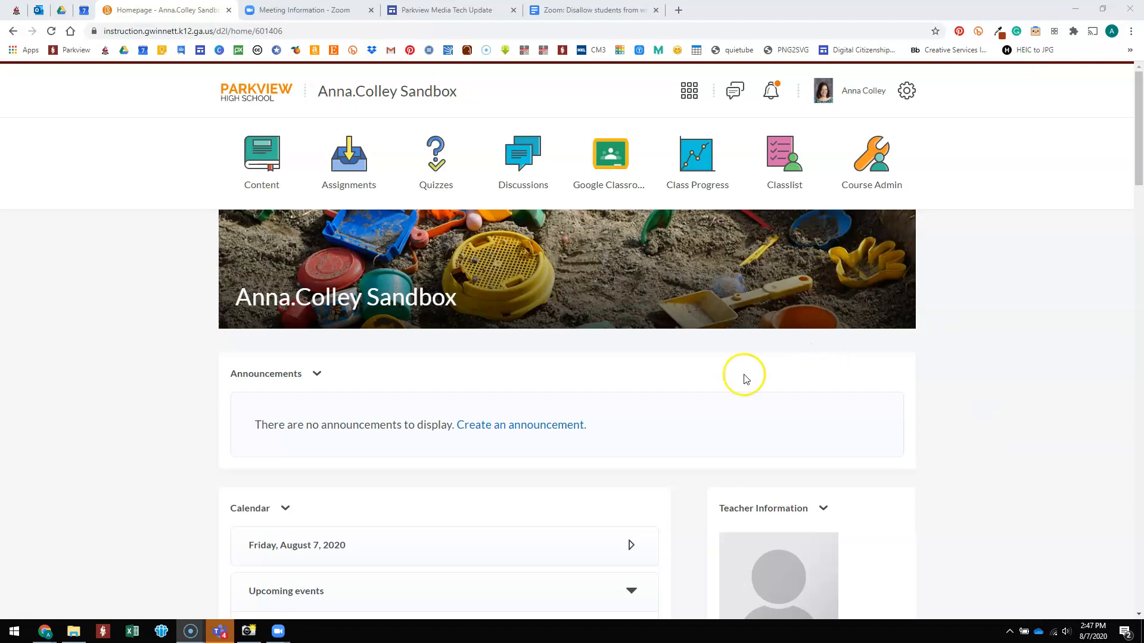
Add a module named "Unit 3 - Poetic Devices" to the course content's table of contents
{"action": "left_click", "coordinate": [270, 149]}
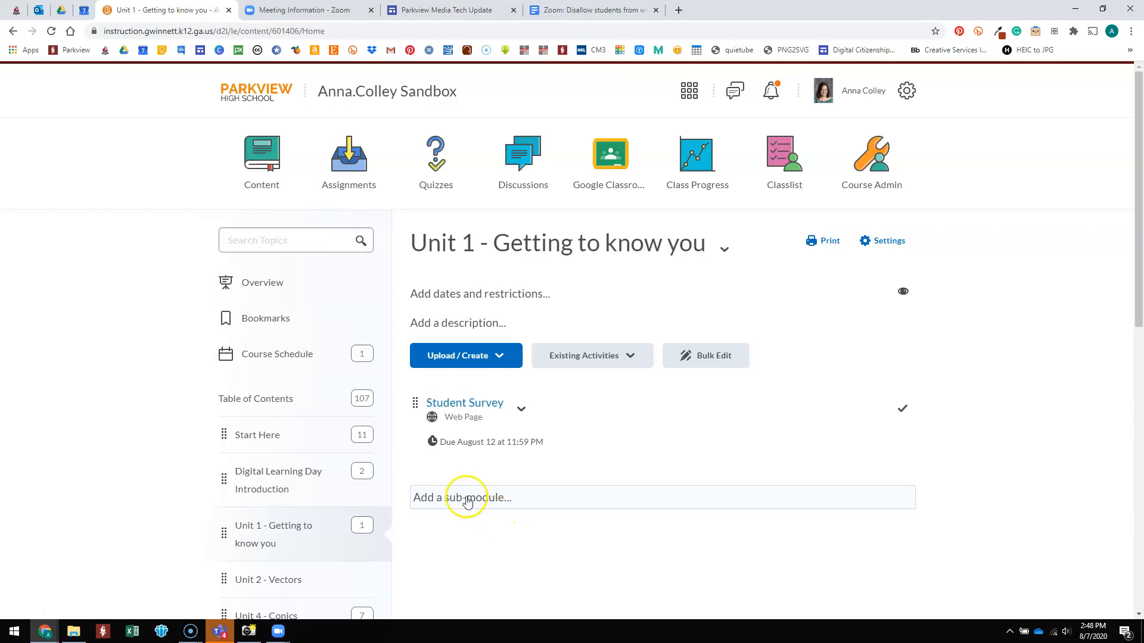
{"action": "scroll", "coordinate": [273, 504], "scroll_direction": "down", "scroll_amount": 6}
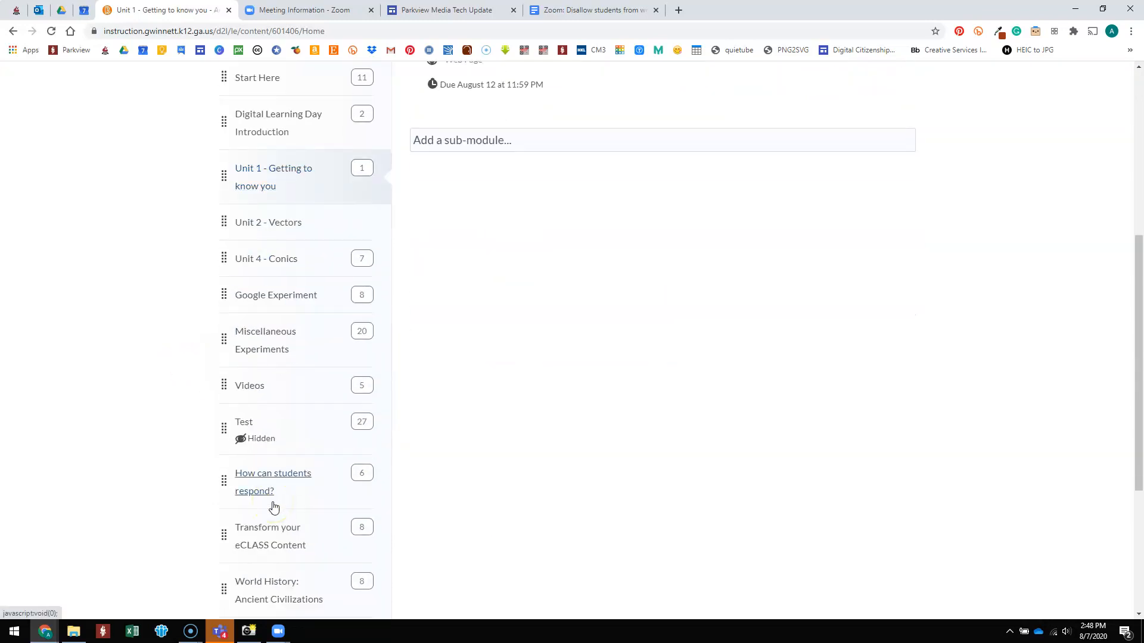
{"action": "scroll", "coordinate": [273, 477], "scroll_direction": "up", "scroll_amount": 6}
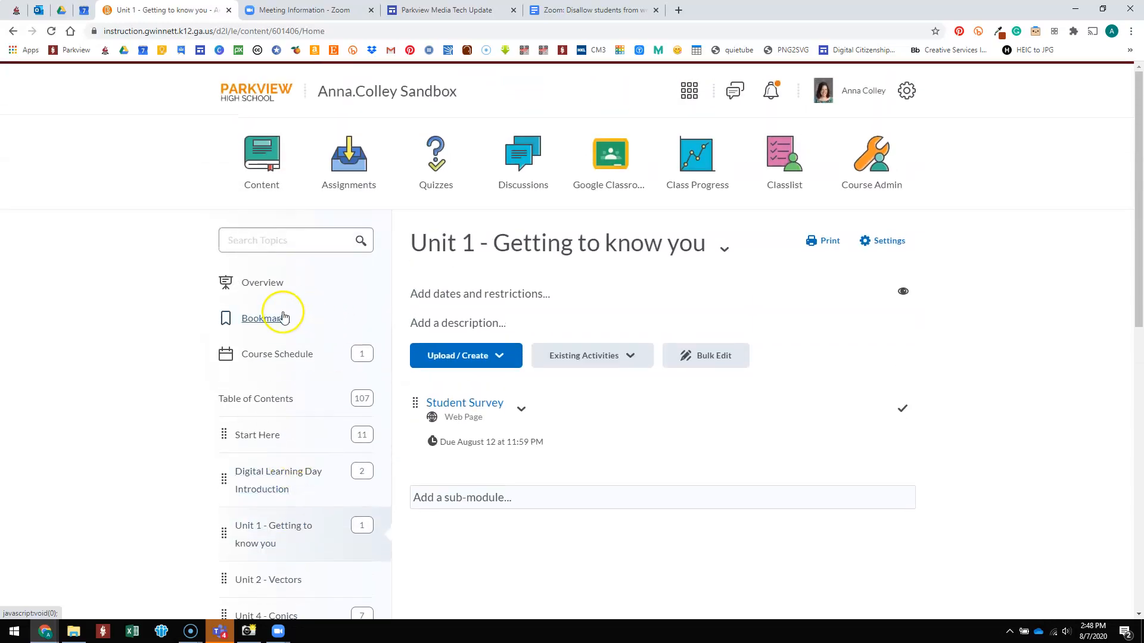
{"action": "scroll", "coordinate": [292, 357], "scroll_direction": "down", "scroll_amount": 1}
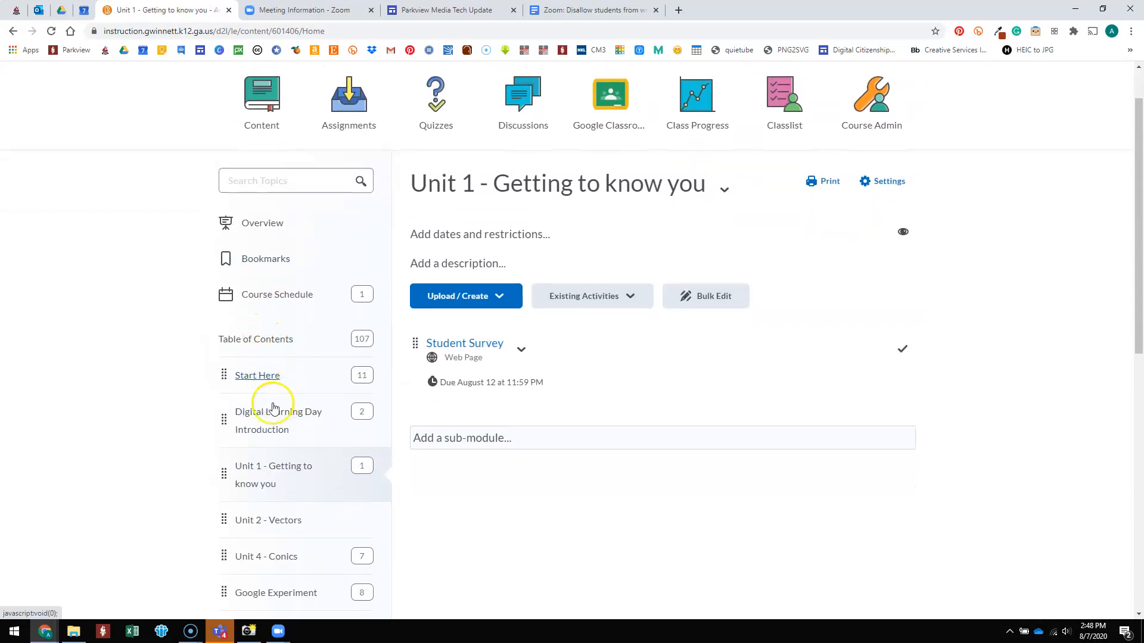
{"action": "scroll", "coordinate": [298, 476], "scroll_direction": "down", "scroll_amount": 1}
{"action": "scroll", "coordinate": [304, 515], "scroll_direction": "down", "scroll_amount": 9}
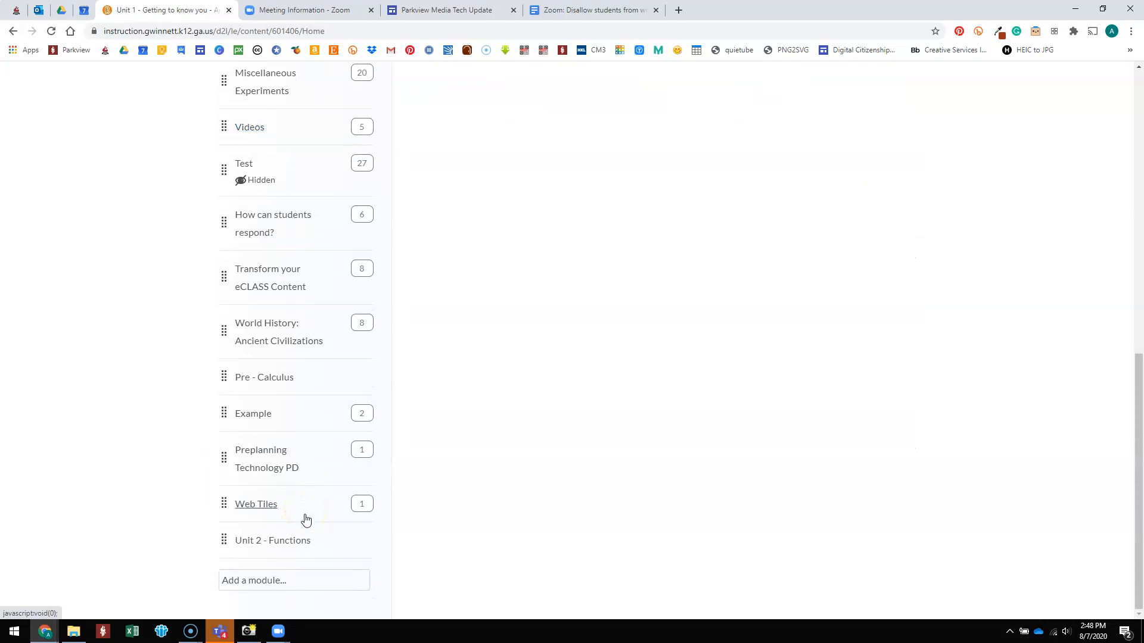
{"action": "left_click", "coordinate": [264, 581]}
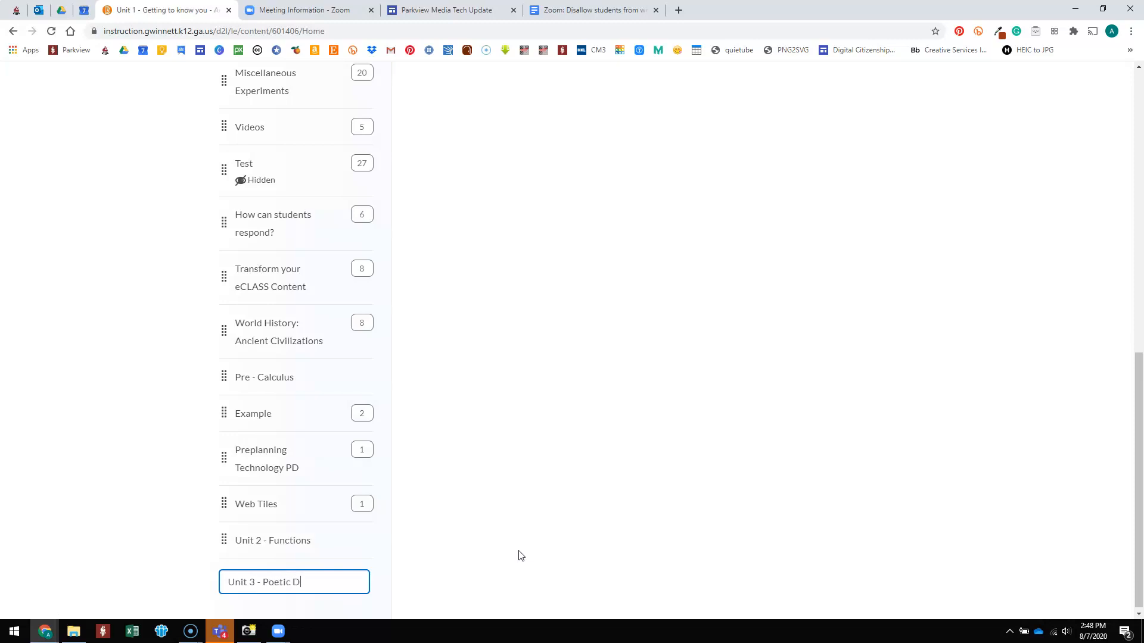
{"action": "type", "text": "s"}
{"action": "key", "text": "Return"}
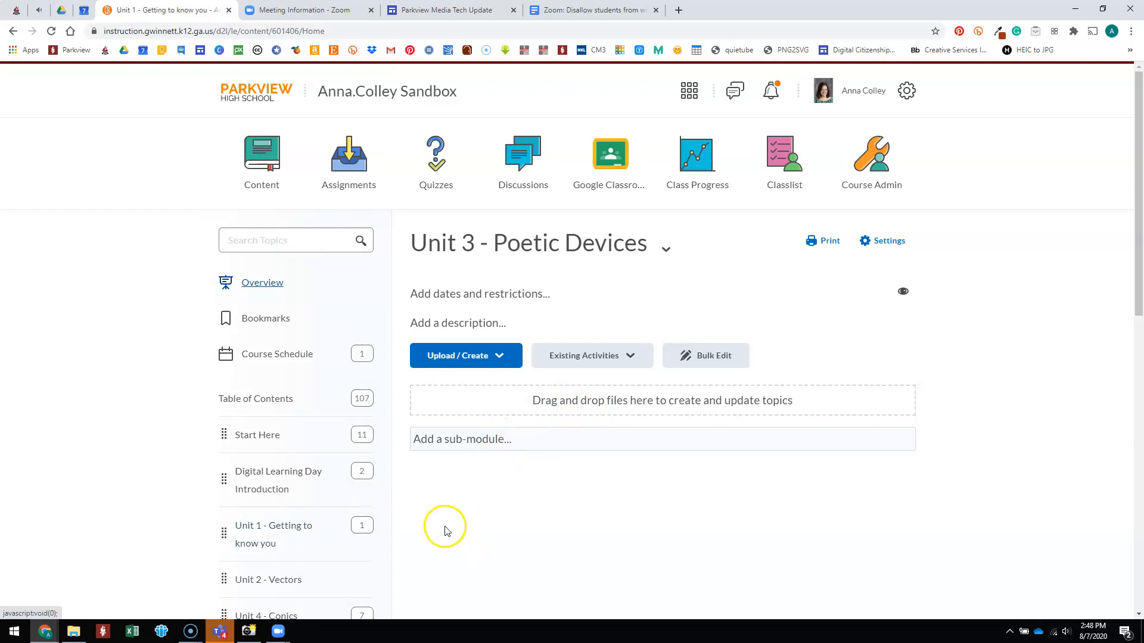
Add the existing assignment "History Paper Dropbox" to the "Unit 1 - Getting to know you" module, view its page and return to the module
{"action": "left_click", "coordinate": [311, 544]}
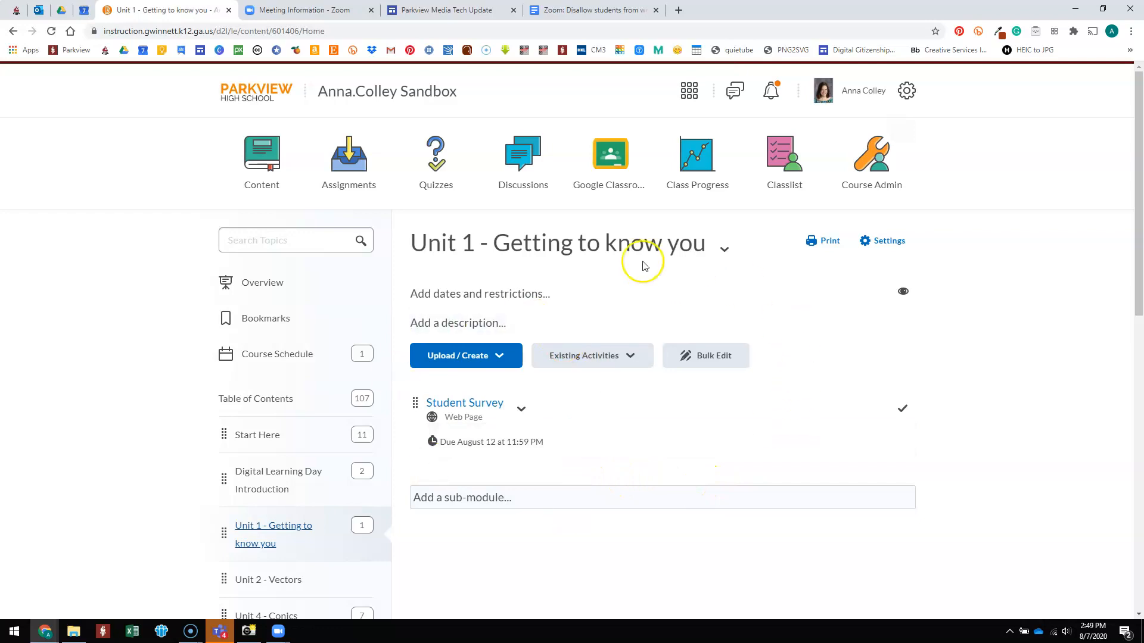
{"action": "left_click", "coordinate": [606, 360]}
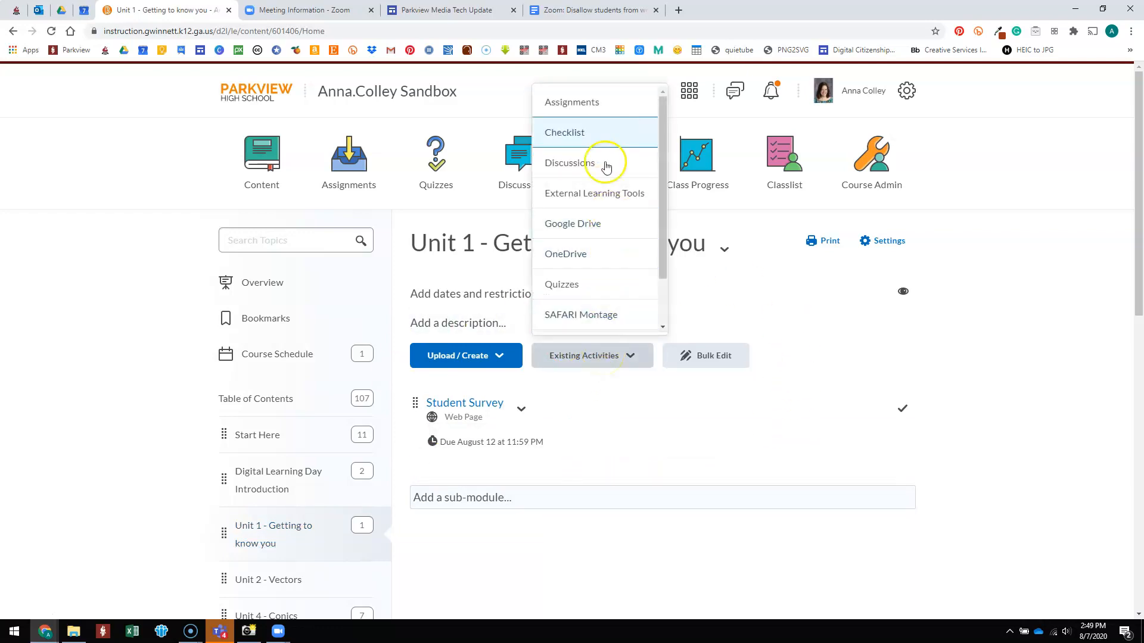
{"action": "left_click", "coordinate": [604, 102]}
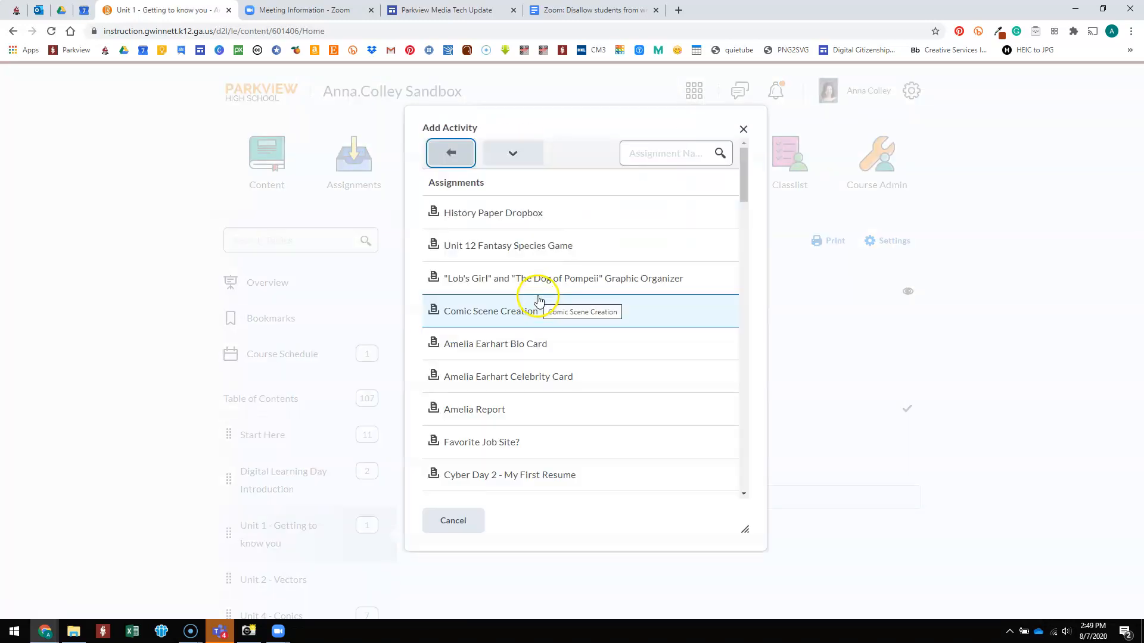
{"action": "left_click", "coordinate": [559, 216]}
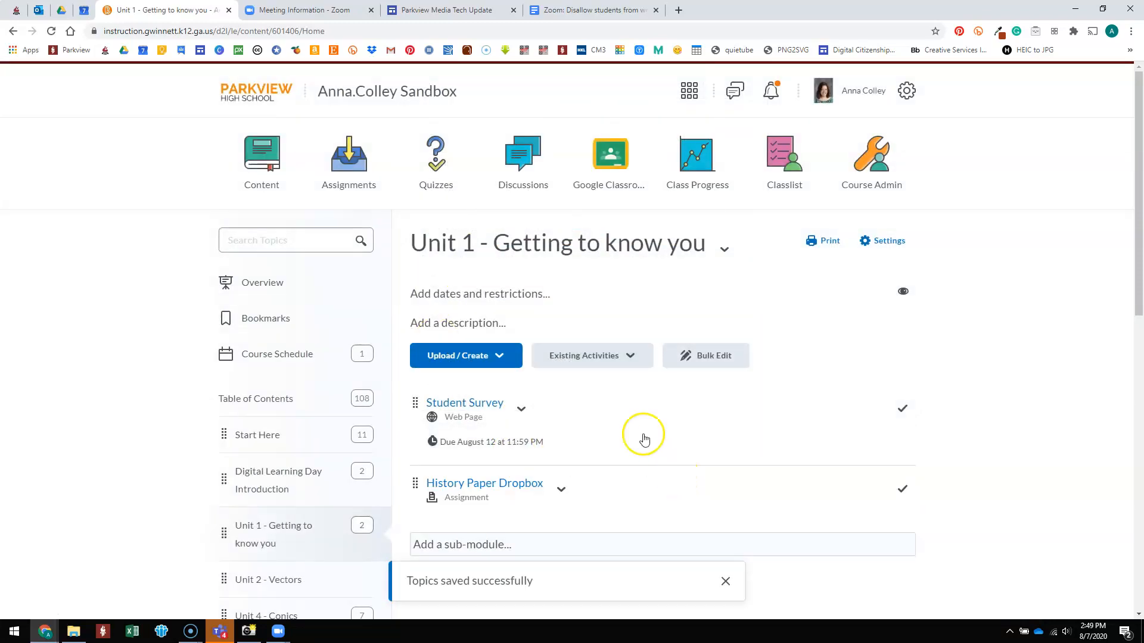
{"action": "left_click", "coordinate": [506, 481]}
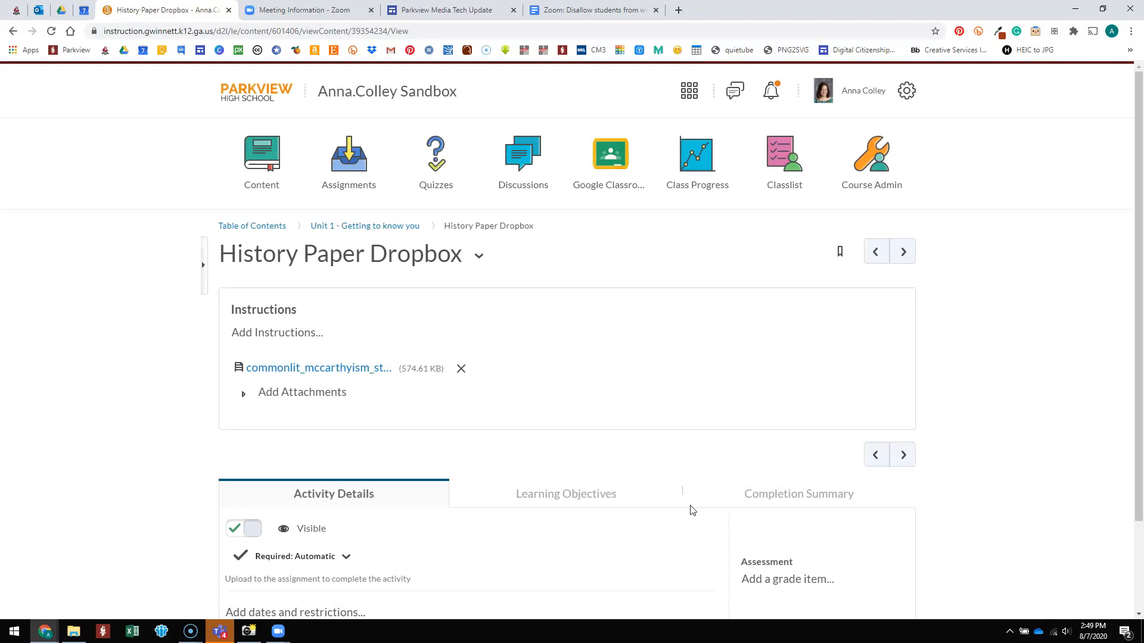
{"action": "left_click", "coordinate": [329, 227]}
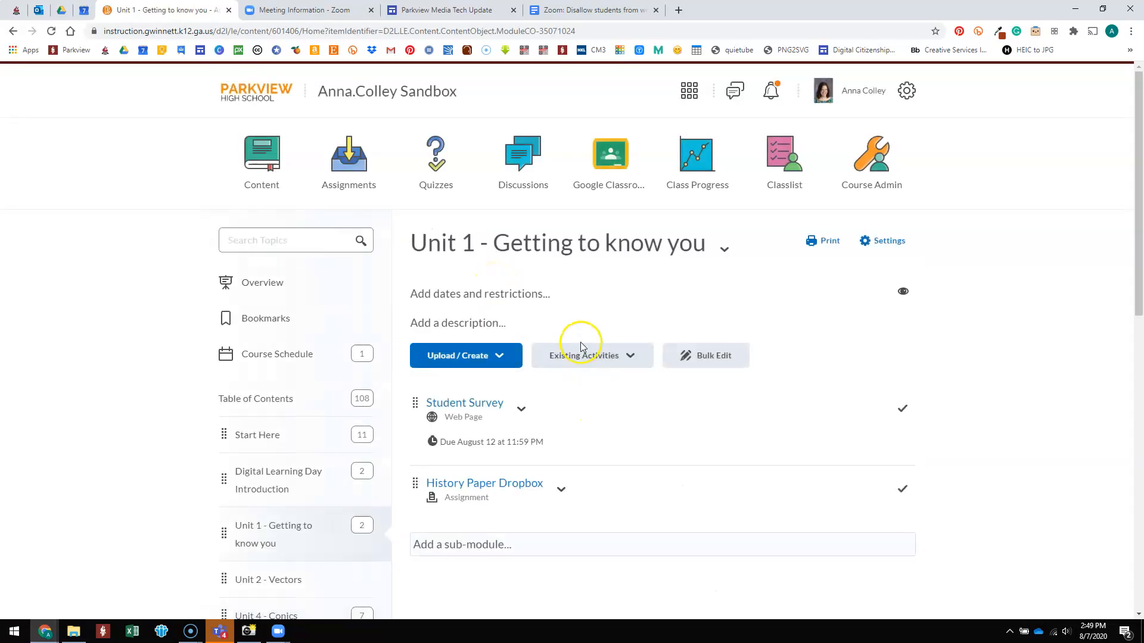
Add the existing discussion topic "Practice: Cell Organelles" from the "Unit 1: Cell Structure" forum to the Unit 1 module
{"action": "left_click", "coordinate": [582, 363]}
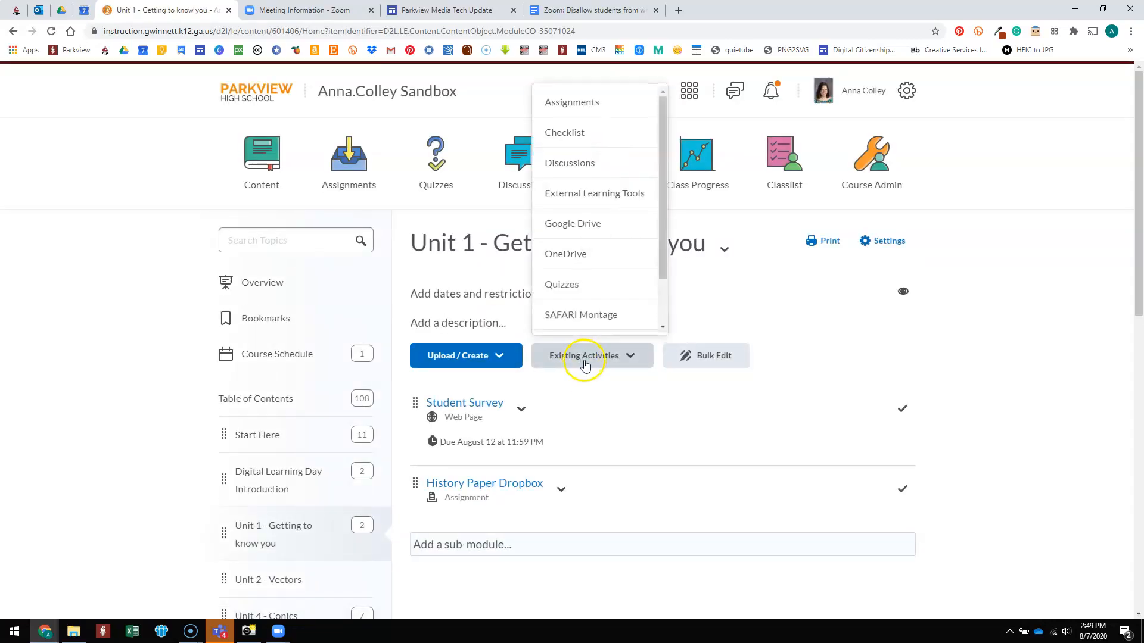
{"action": "left_click", "coordinate": [554, 162]}
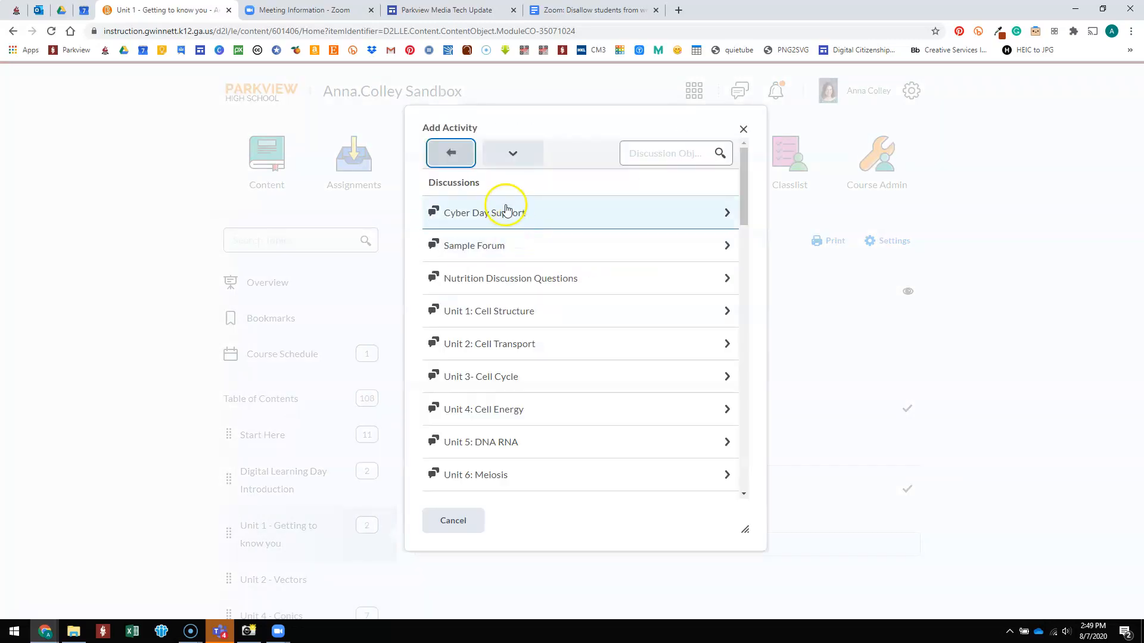
{"action": "left_click", "coordinate": [502, 314]}
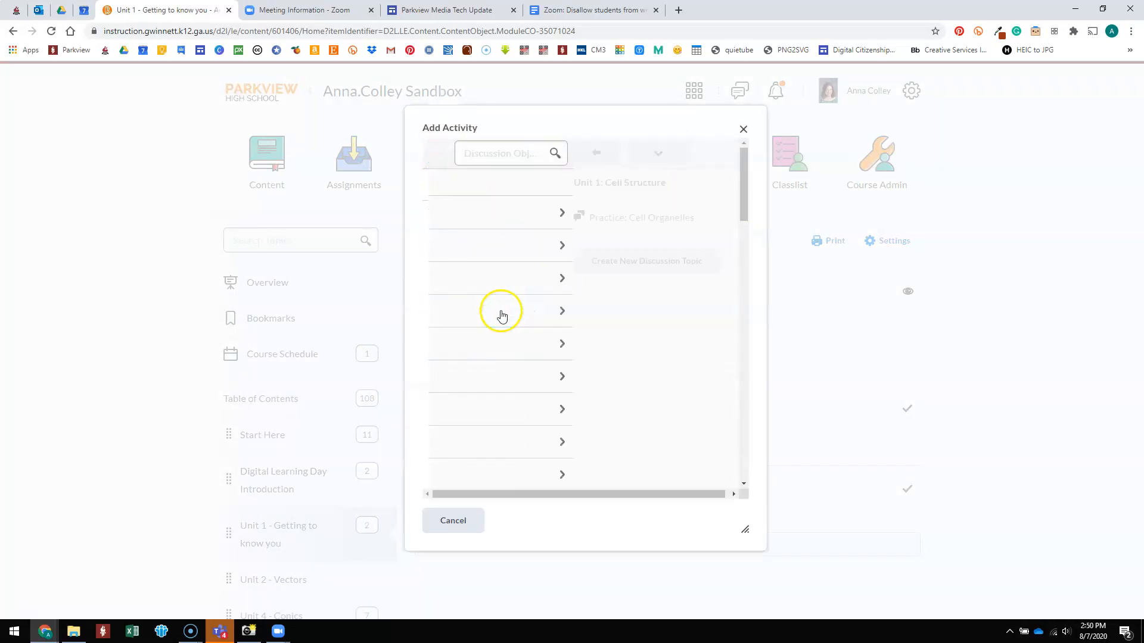
{"action": "left_click", "coordinate": [557, 219]}
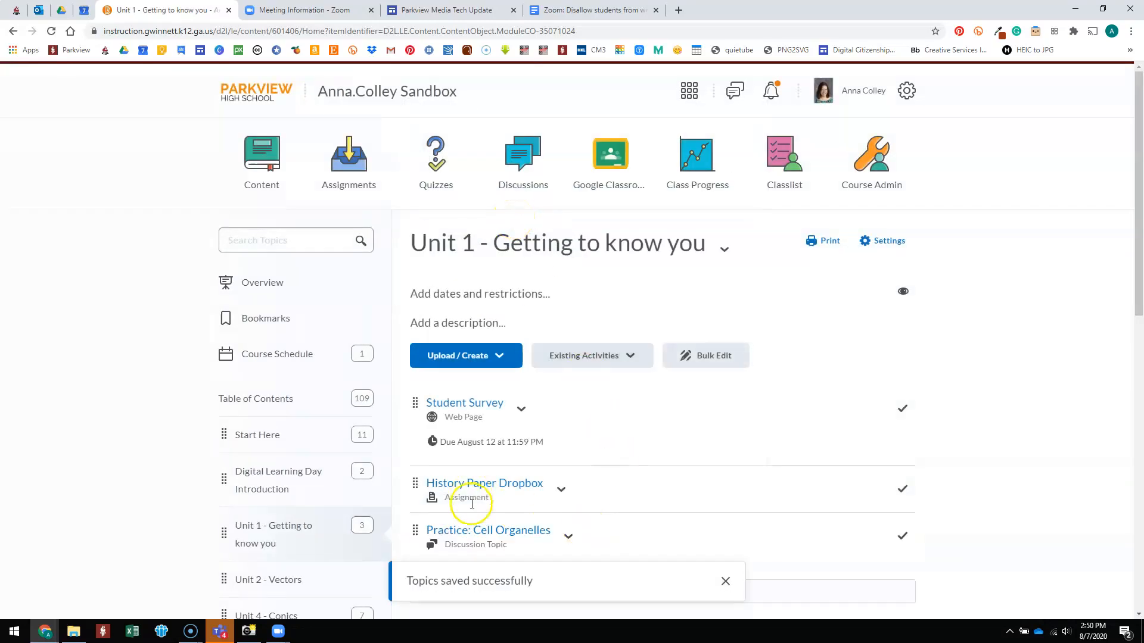
Add the existing quiz "French Quiz" to the "Unit 1 - Getting to know you" module
{"action": "left_click", "coordinate": [585, 363]}
{"action": "scroll", "coordinate": [615, 282], "scroll_direction": "down", "scroll_amount": 1}
{"action": "scroll", "coordinate": [615, 281], "scroll_direction": "down", "scroll_amount": 1}
{"action": "left_click", "coordinate": [593, 233]}
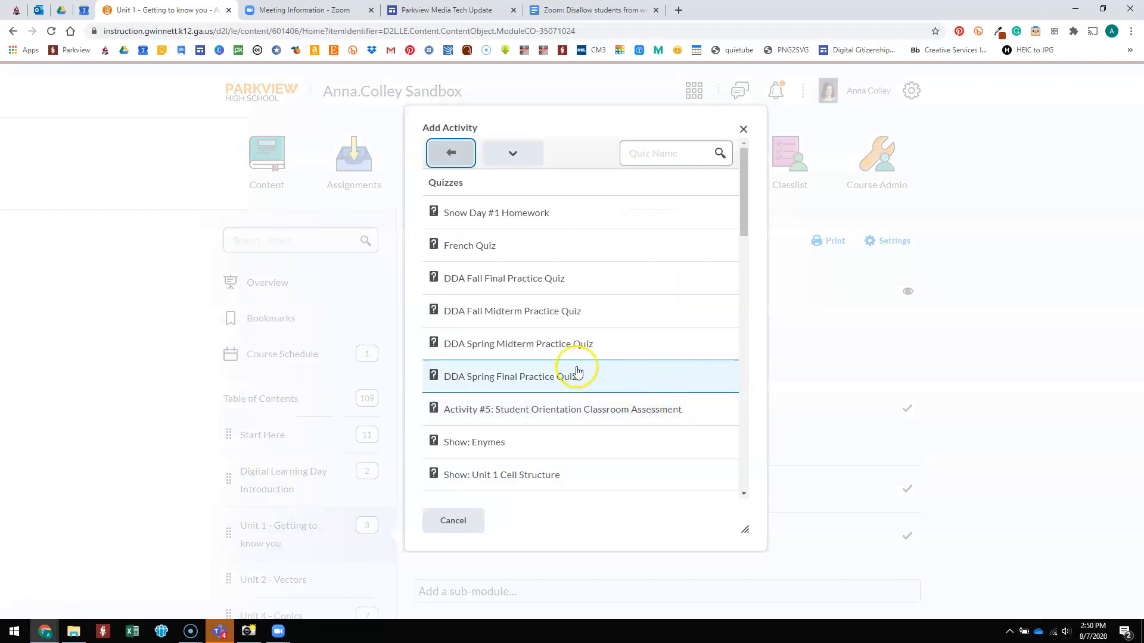
{"action": "left_click", "coordinate": [538, 245]}
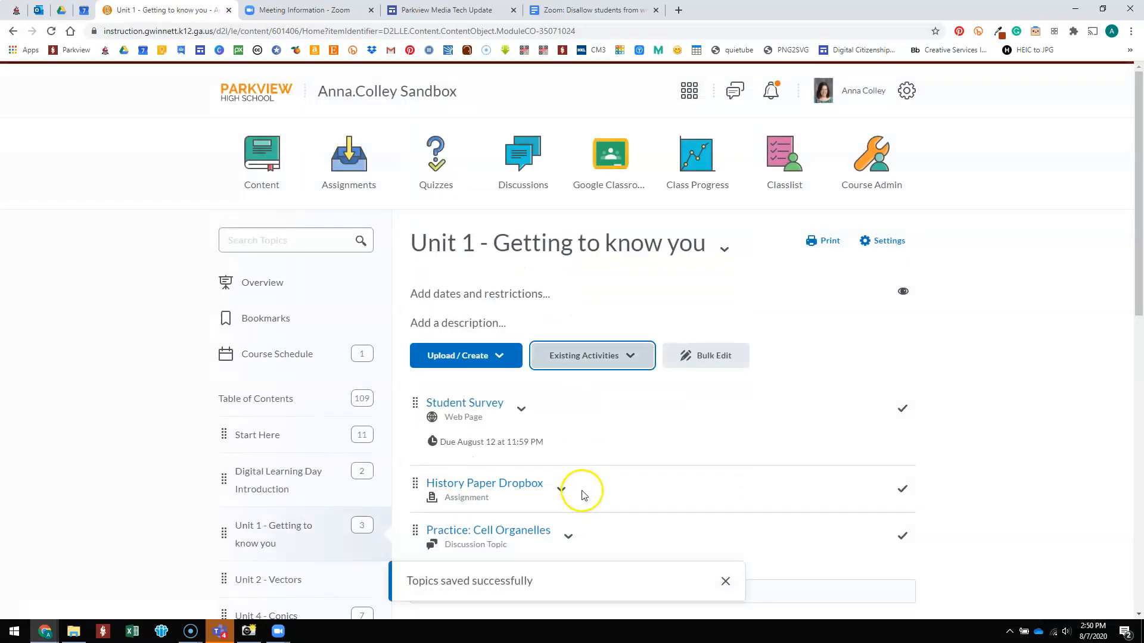
{"action": "scroll", "coordinate": [682, 472], "scroll_direction": "down", "scroll_amount": 3}
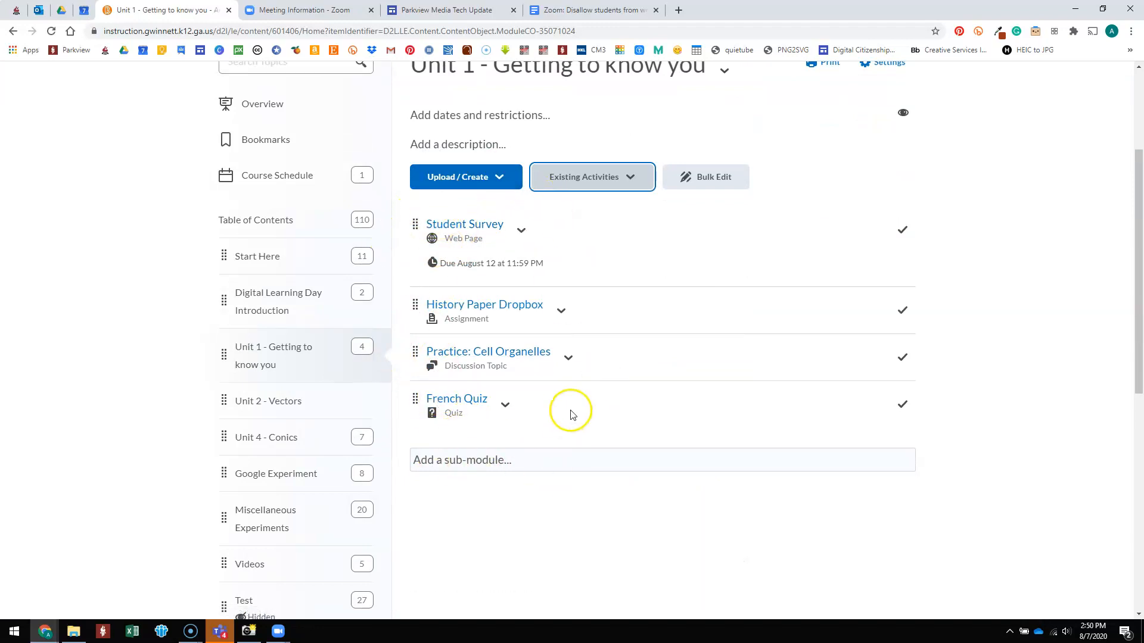
{"action": "scroll", "coordinate": [563, 382], "scroll_direction": "up", "scroll_amount": 2}
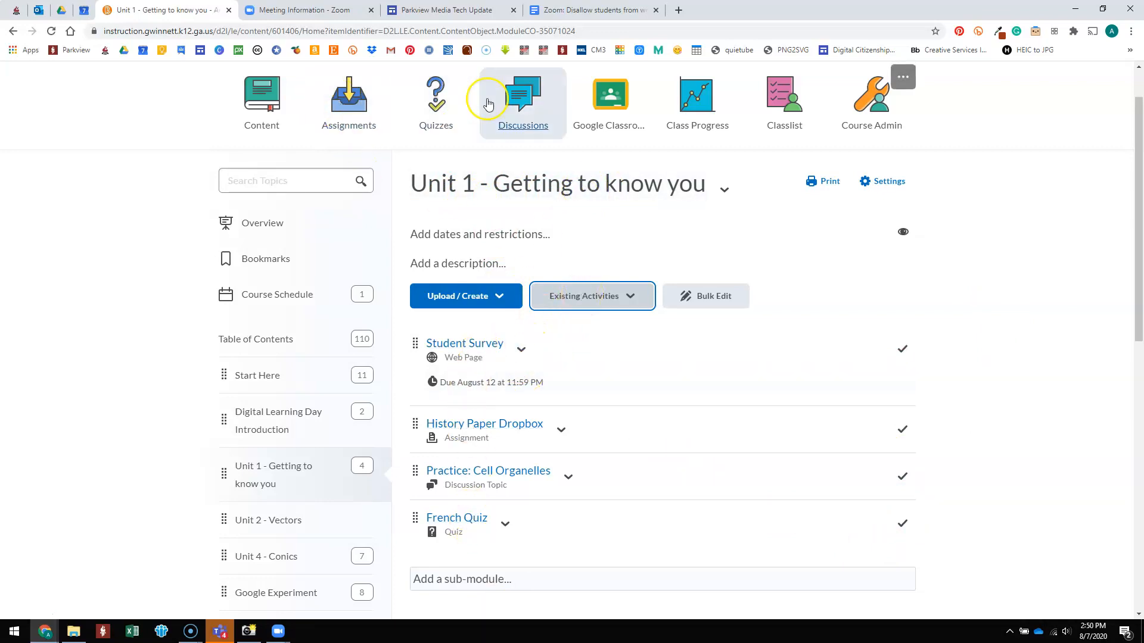
{"action": "left_click", "coordinate": [567, 297]}
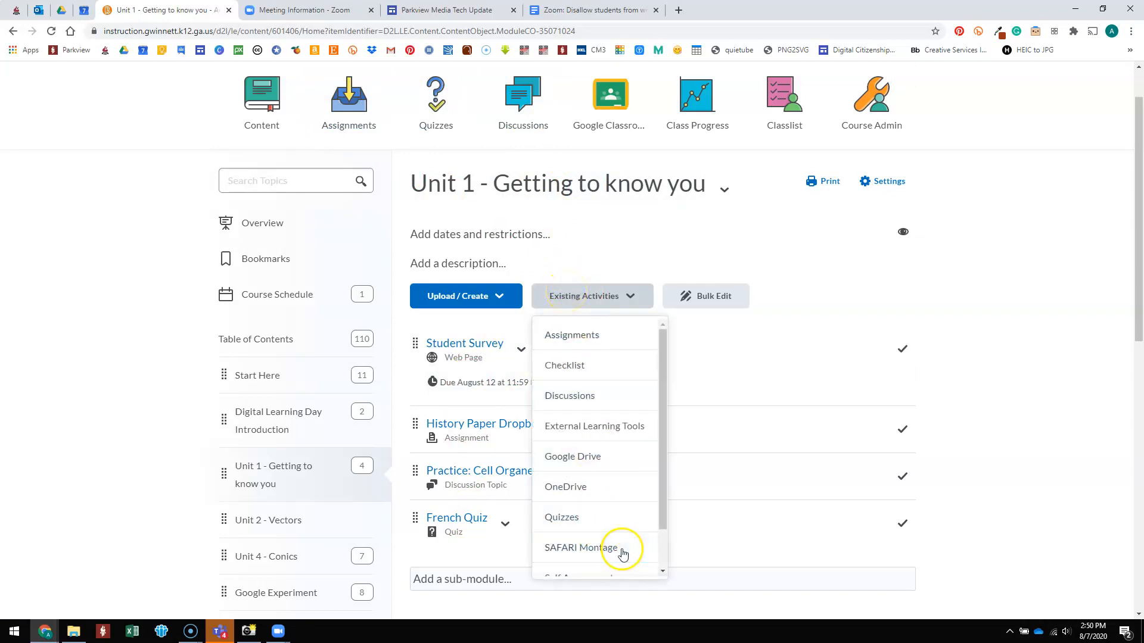
{"action": "left_click", "coordinate": [812, 339]}
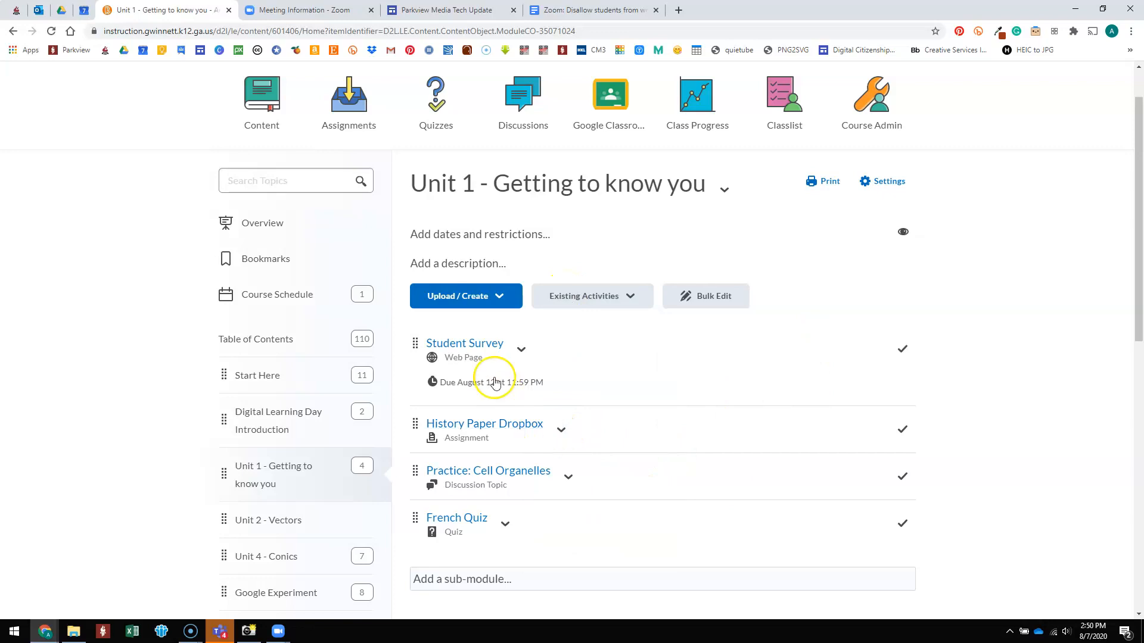
{"action": "scroll", "coordinate": [409, 316], "scroll_direction": "up", "scroll_amount": 1}
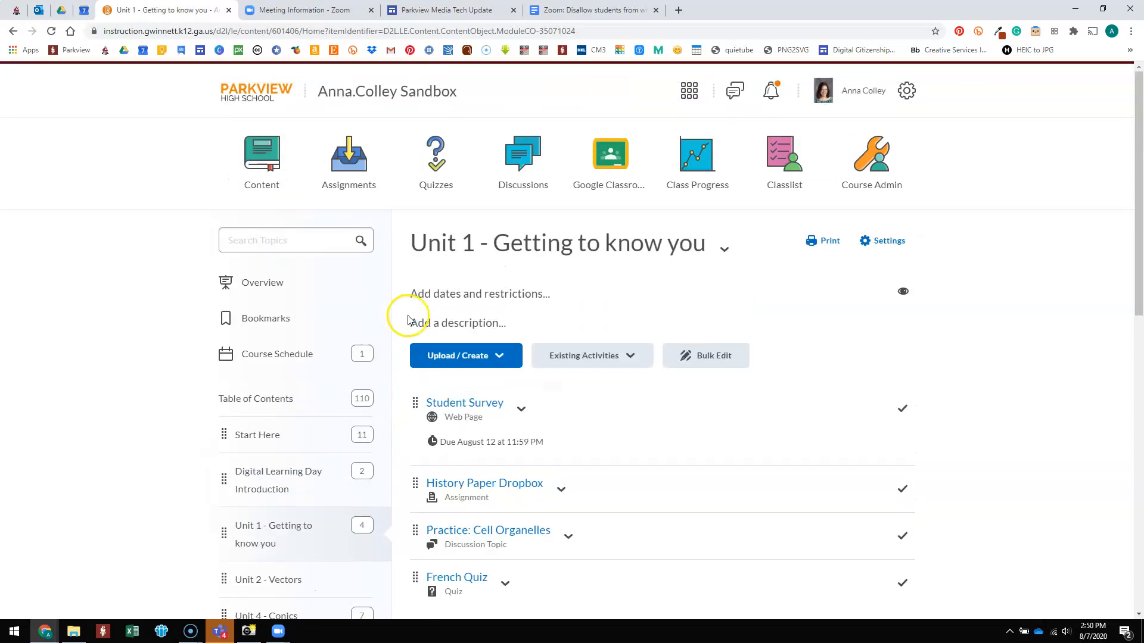
Start a new announcement from the course homepage and give it the headline "Wed 8/12 - Welcome Back!"
{"action": "left_click", "coordinate": [383, 95]}
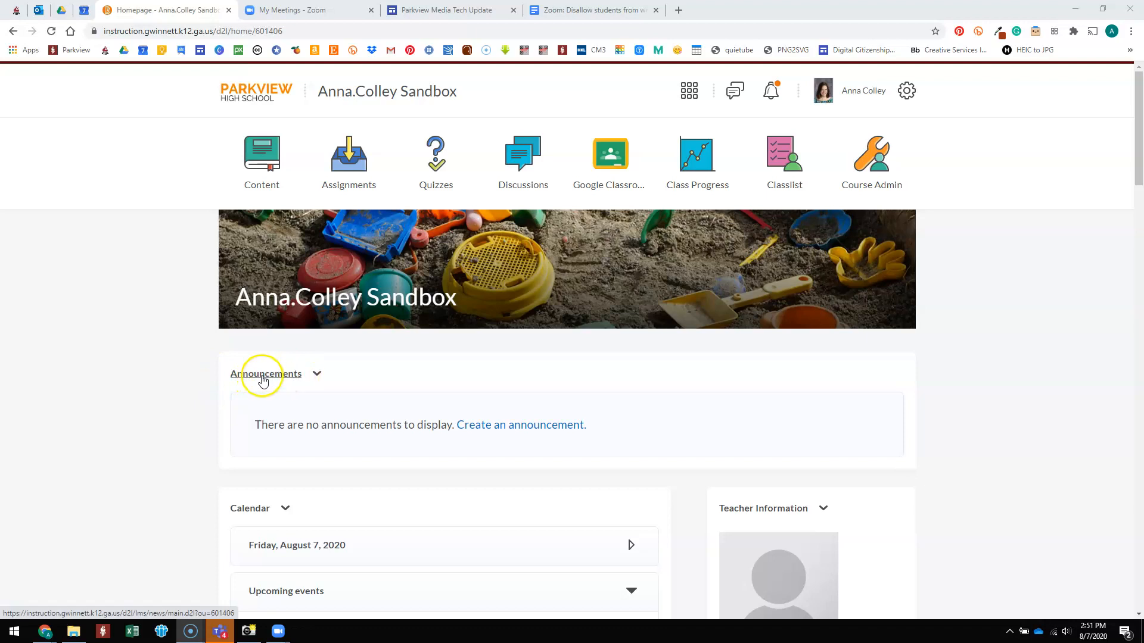
{"action": "left_click", "coordinate": [316, 375]}
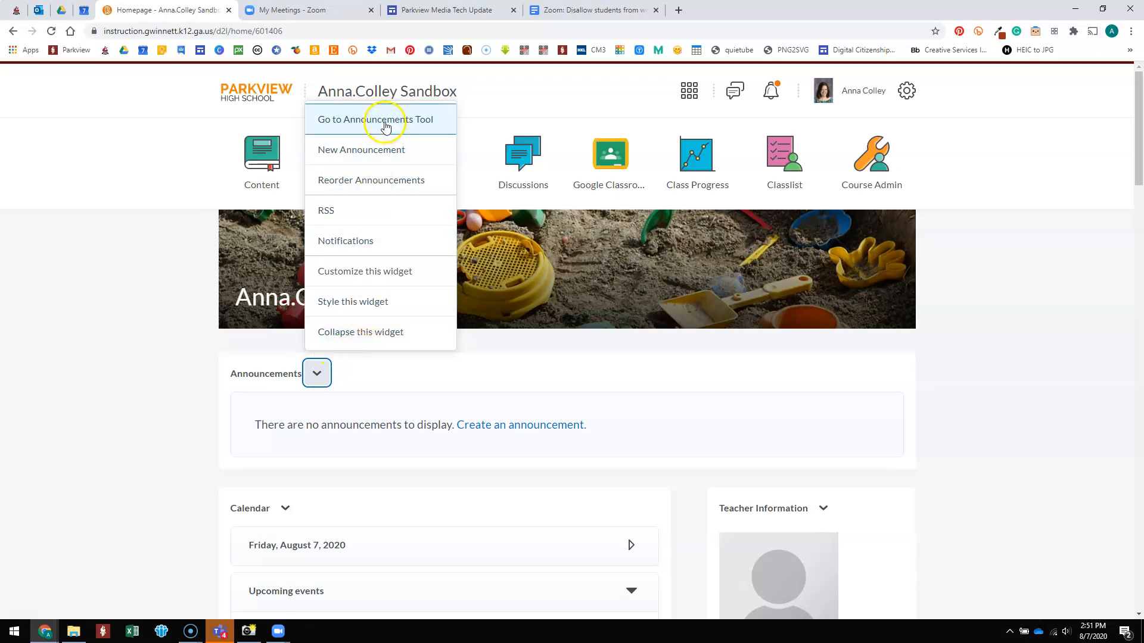
{"action": "left_click", "coordinate": [381, 151]}
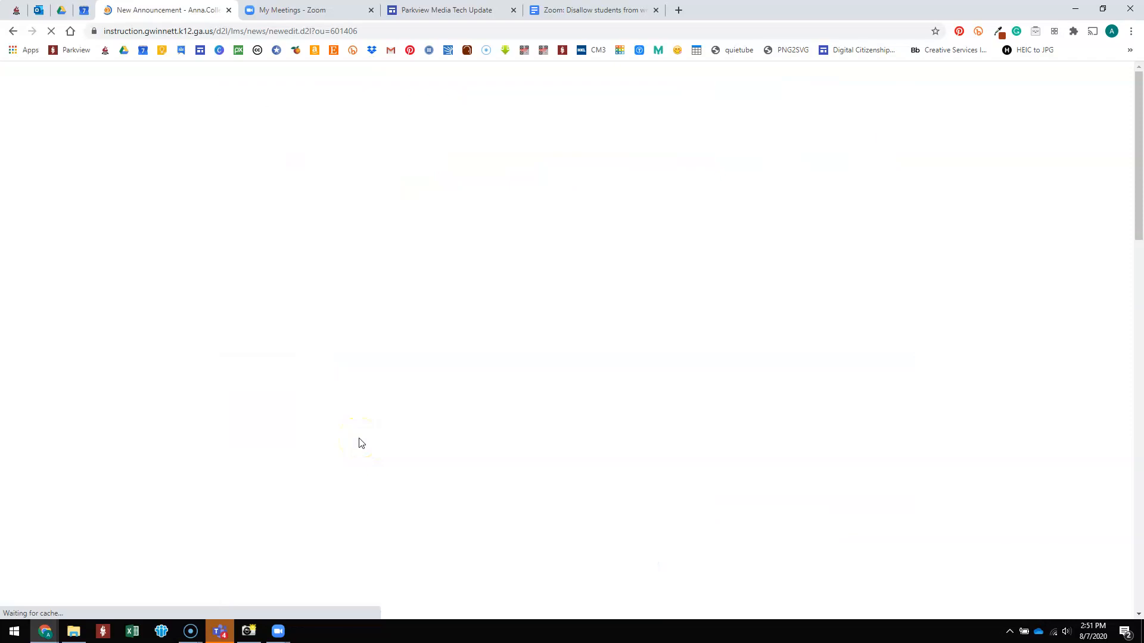
{"action": "left_click", "coordinate": [318, 337]}
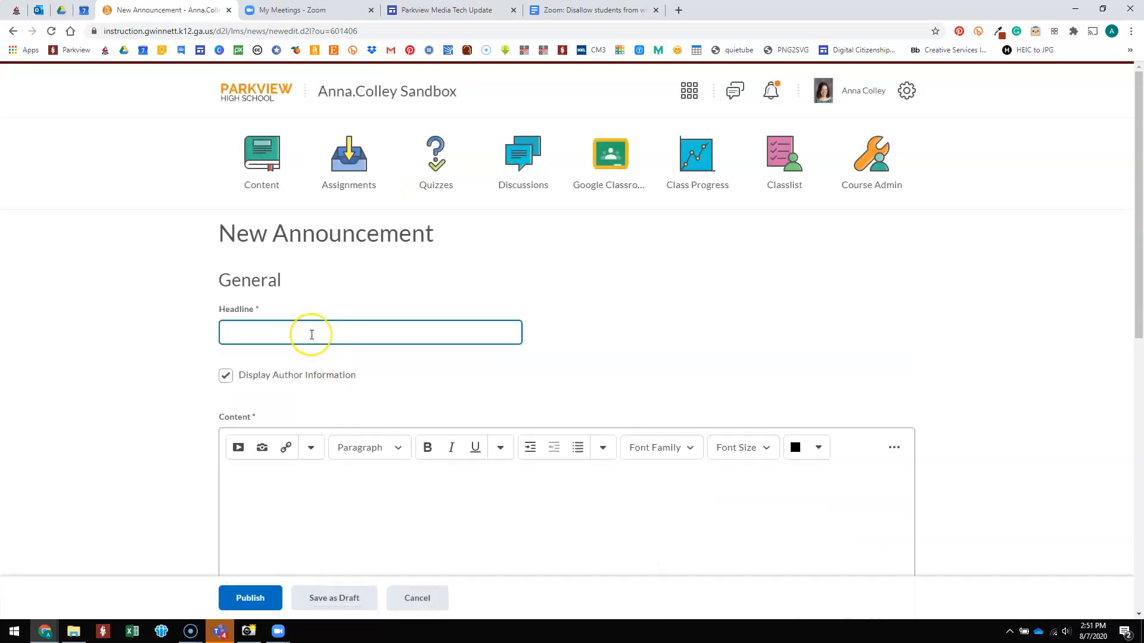
{"action": "type", "text": "8/1"}
{"action": "key", "text": "BackSpace"}
{"action": "key", "text": "BackSpace"}
{"action": "key", "text": "BackSpace"}
{"action": "type", "text": "Wed 8/12 - Welcome Back!"}
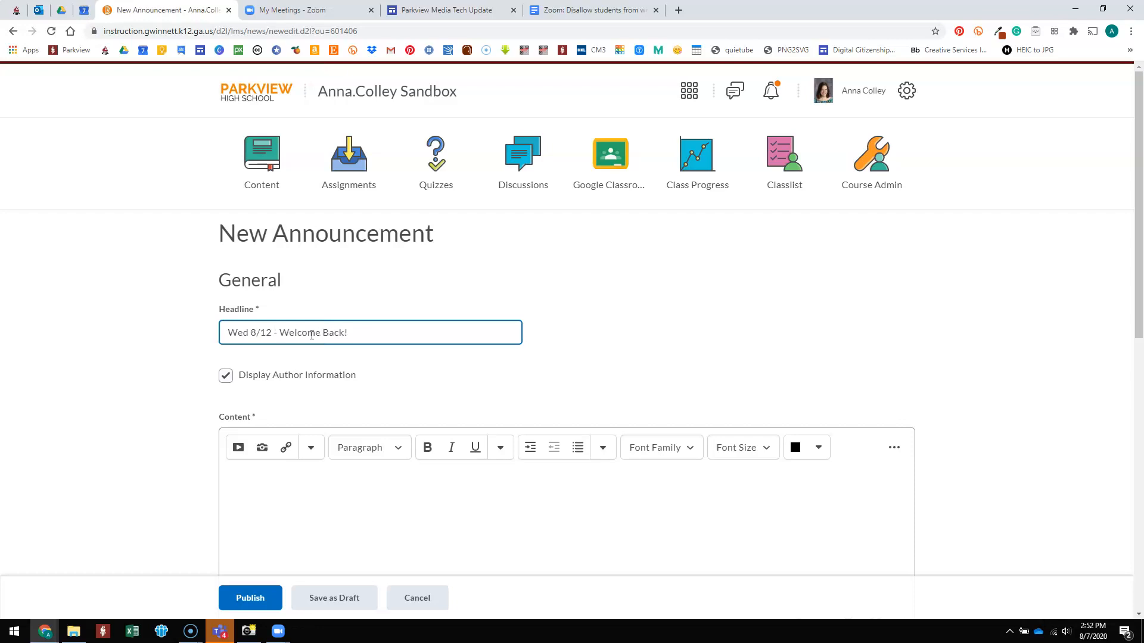
Write the announcement content "Welcome back to an unprecedented schoolyear! I can't wait to start working with you! Here are your tasks for today."
{"action": "left_click", "coordinate": [248, 485]}
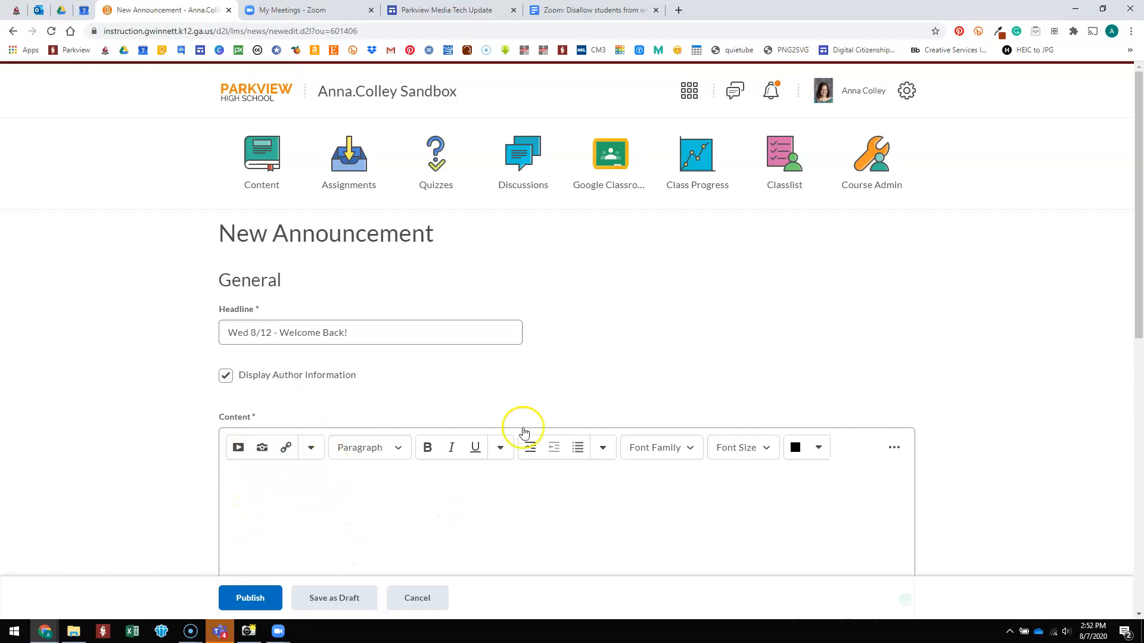
{"action": "scroll", "coordinate": [655, 333], "scroll_direction": "down", "scroll_amount": 2}
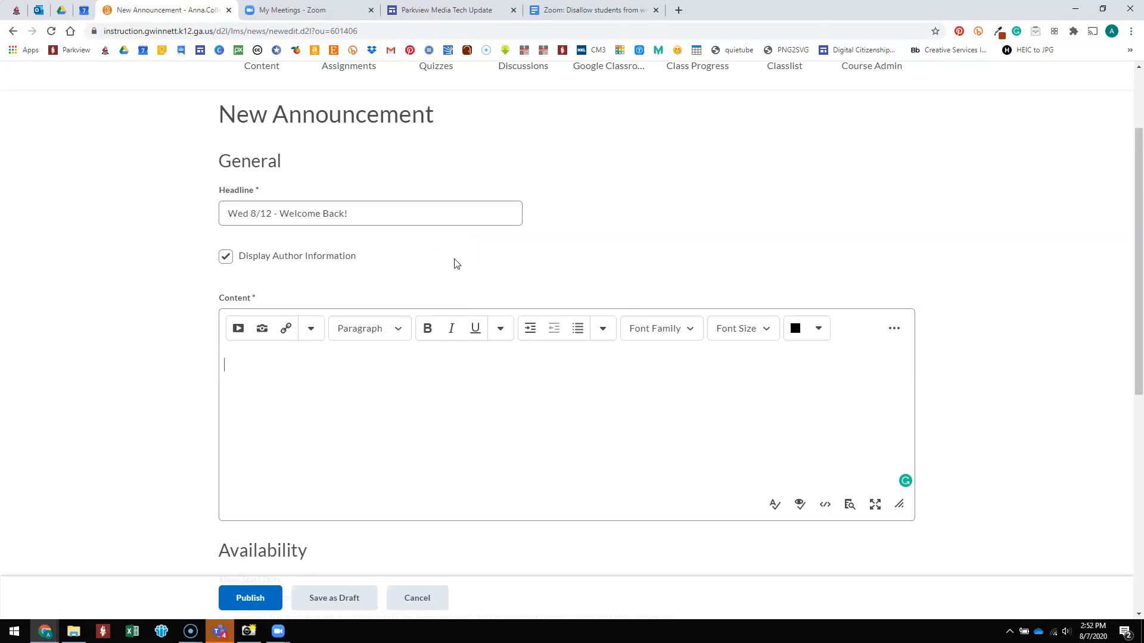
{"action": "type", "text": "Welcome back to an unprecedented s"}
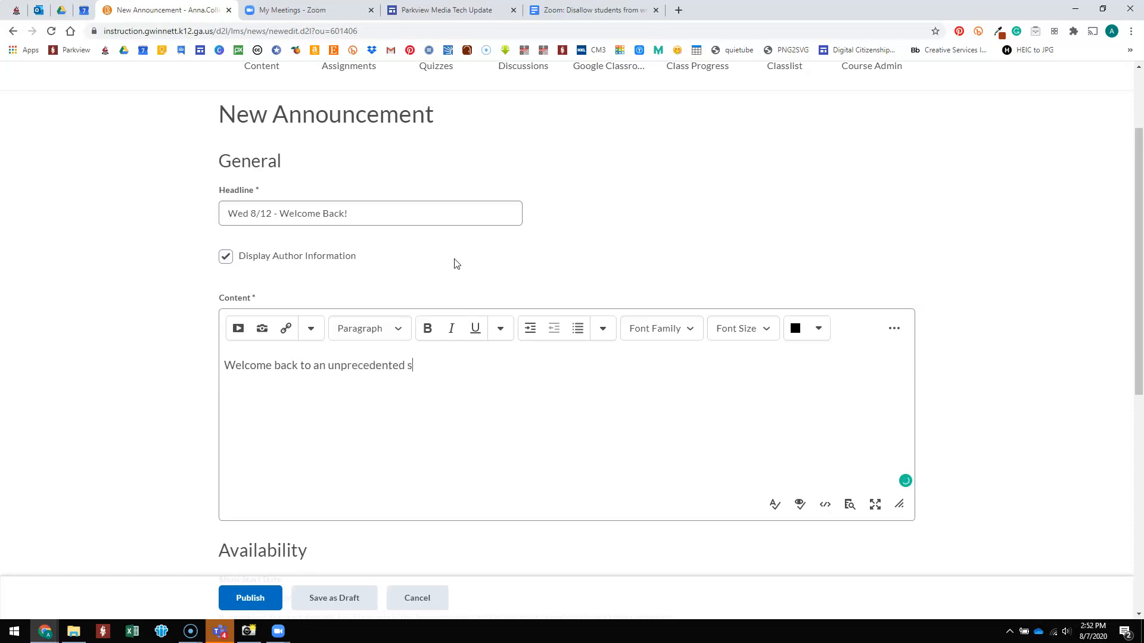
{"action": "type", "text": "choolyear! I can't wait to start working with you! Here are your tasks for today."}
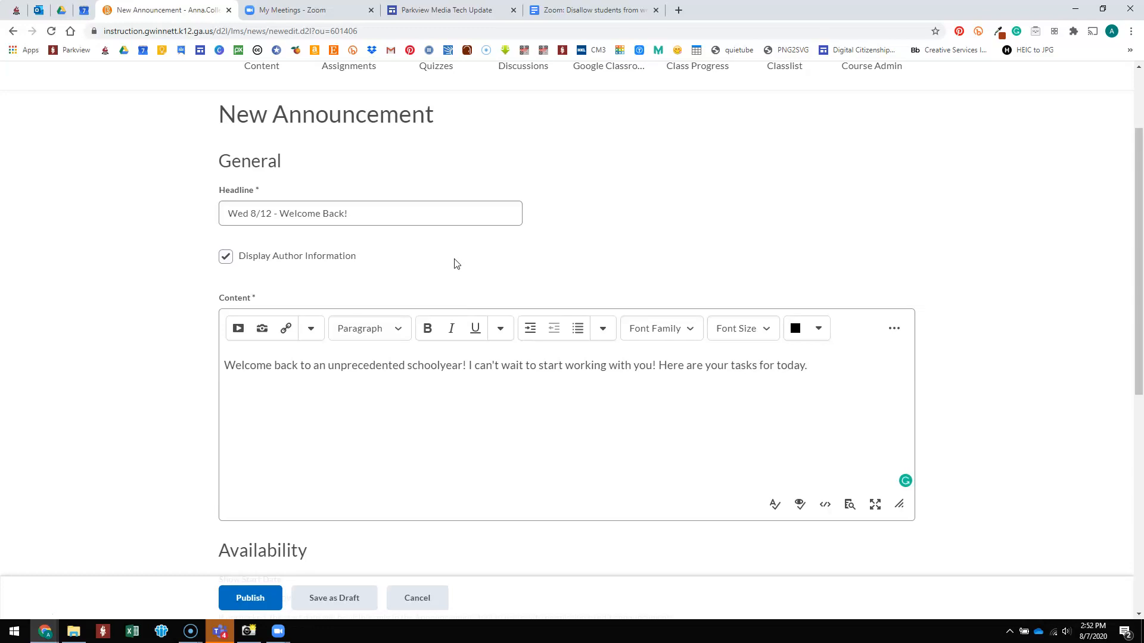
Add a bulleted task list below the welcome text: "Sign into Zoom meeting", "Complete the Student Survey" and "Take the French Quiz"
{"action": "left_click", "coordinate": [576, 340]}
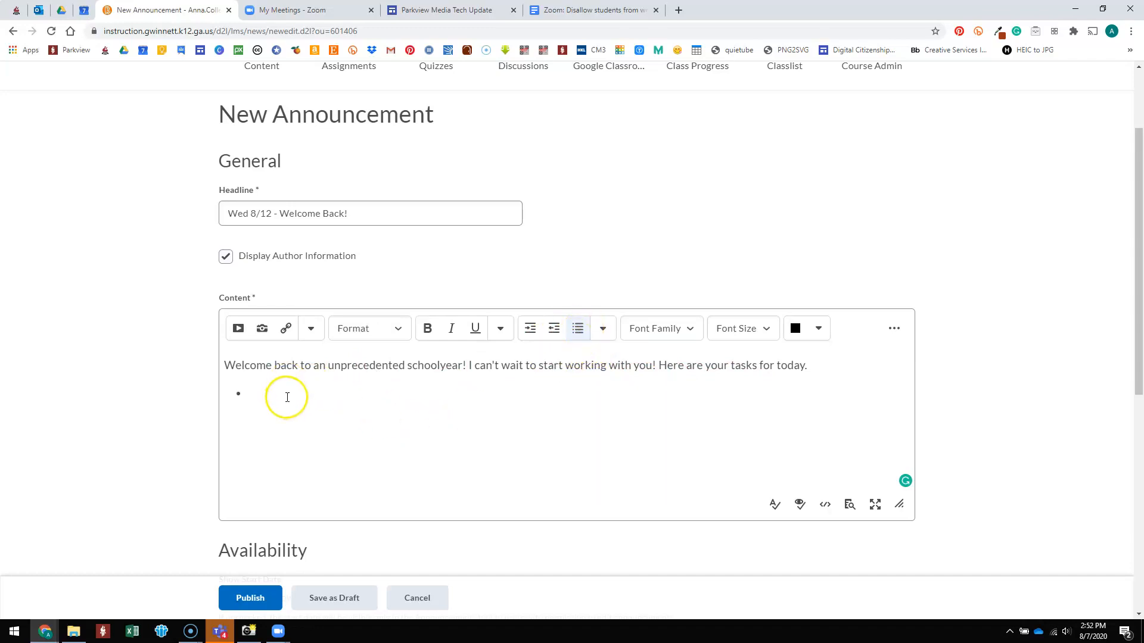
{"action": "type", "text": "Sign into Zoom meeting Complete"}
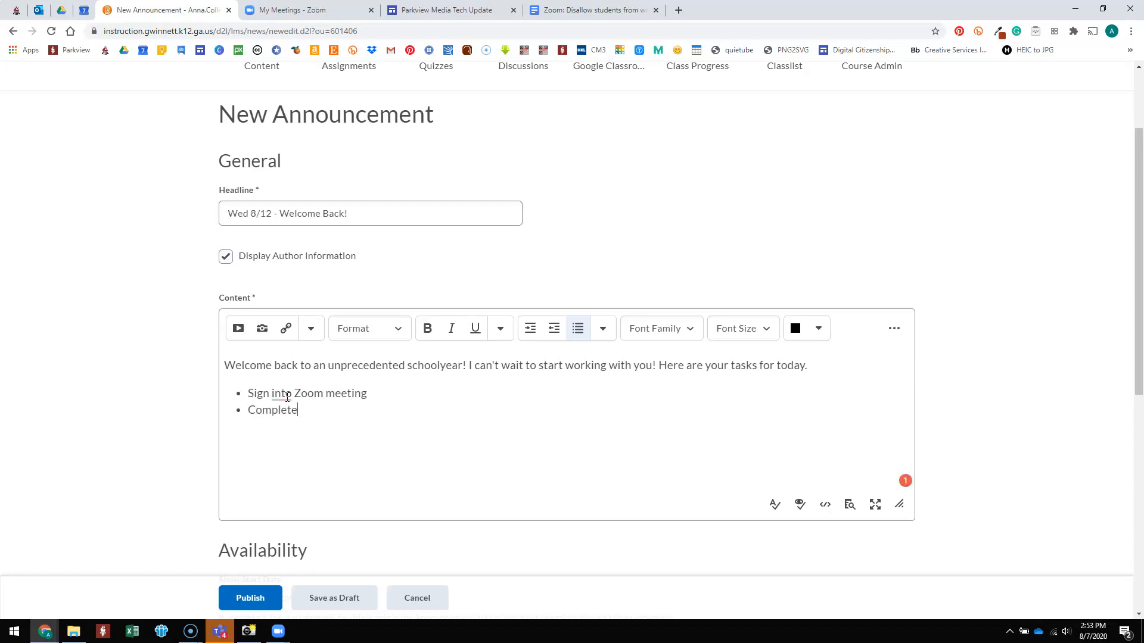
{"action": "type", "text": " the Student Survey Ta"}
{"action": "type", "text": "ke the Fren"}
{"action": "type", "text": "ch Quiz"}
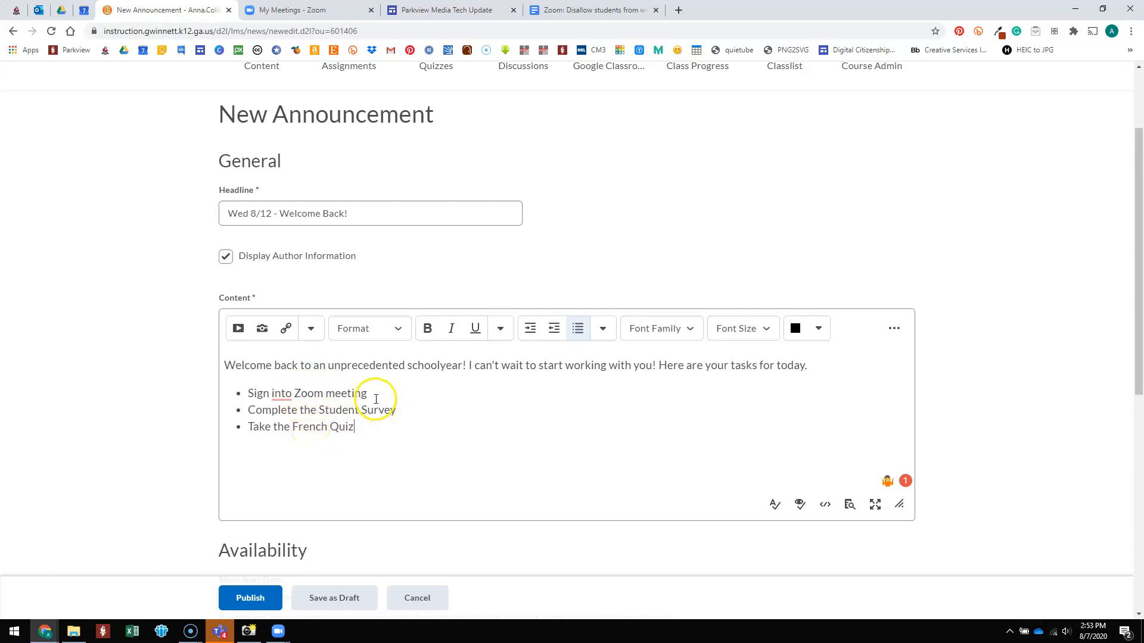
Switch to the Zoom meetings page and copy the invite link address of the Wed, Aug 12 "1st Period" meeting
{"action": "left_click", "coordinate": [326, 10]}
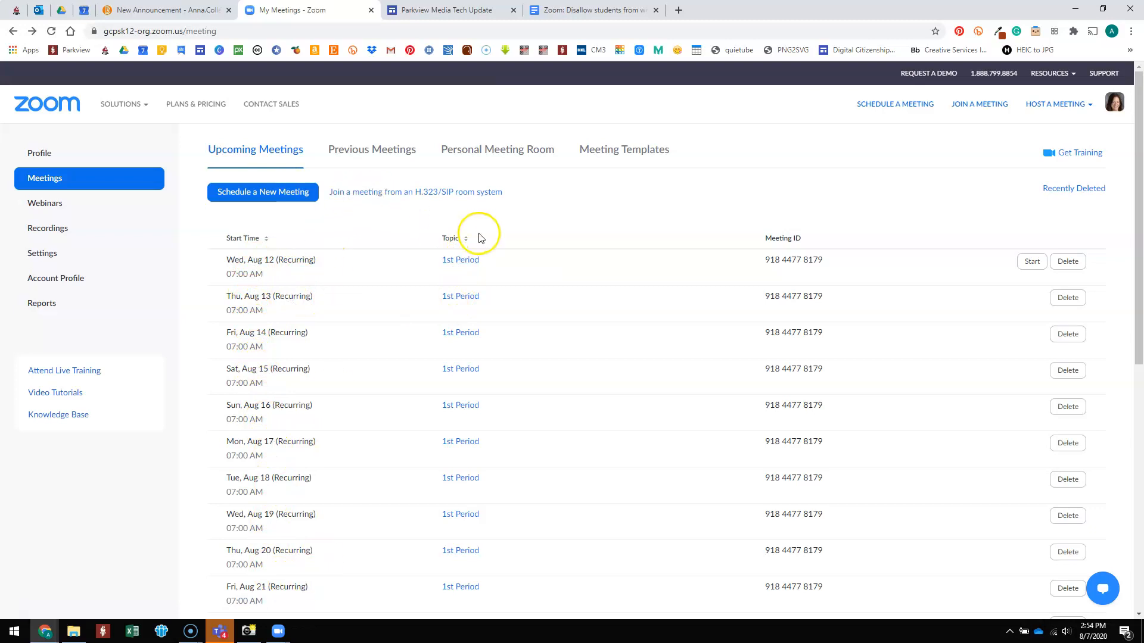
{"action": "left_click", "coordinate": [459, 263]}
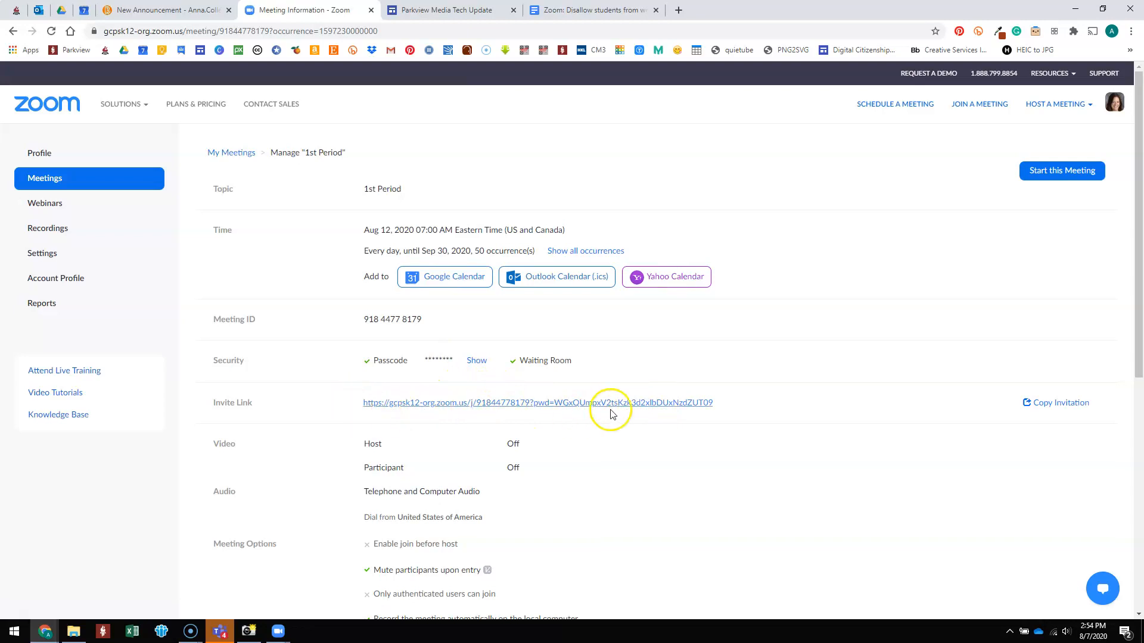
{"action": "right_click", "coordinate": [540, 407]}
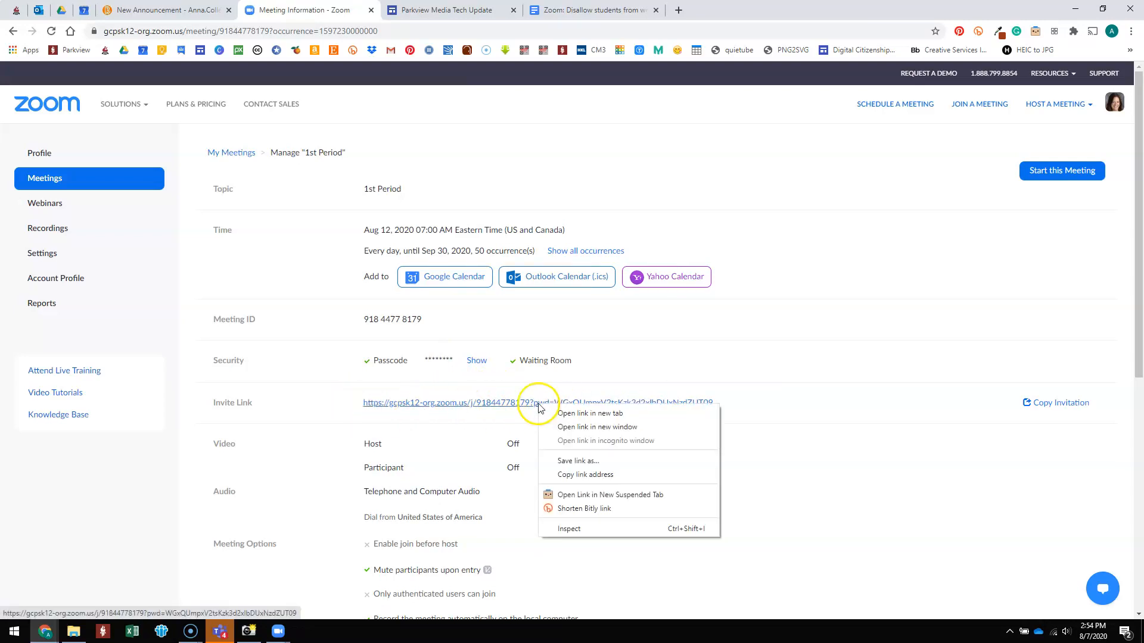
{"action": "left_click", "coordinate": [587, 476]}
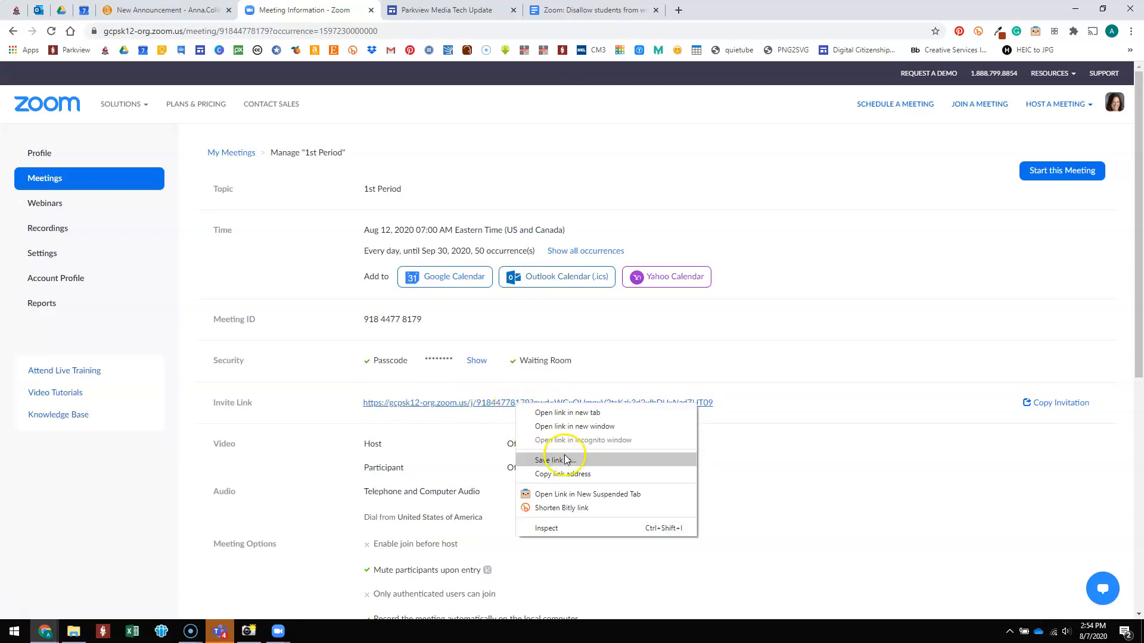
{"action": "left_click", "coordinate": [566, 477]}
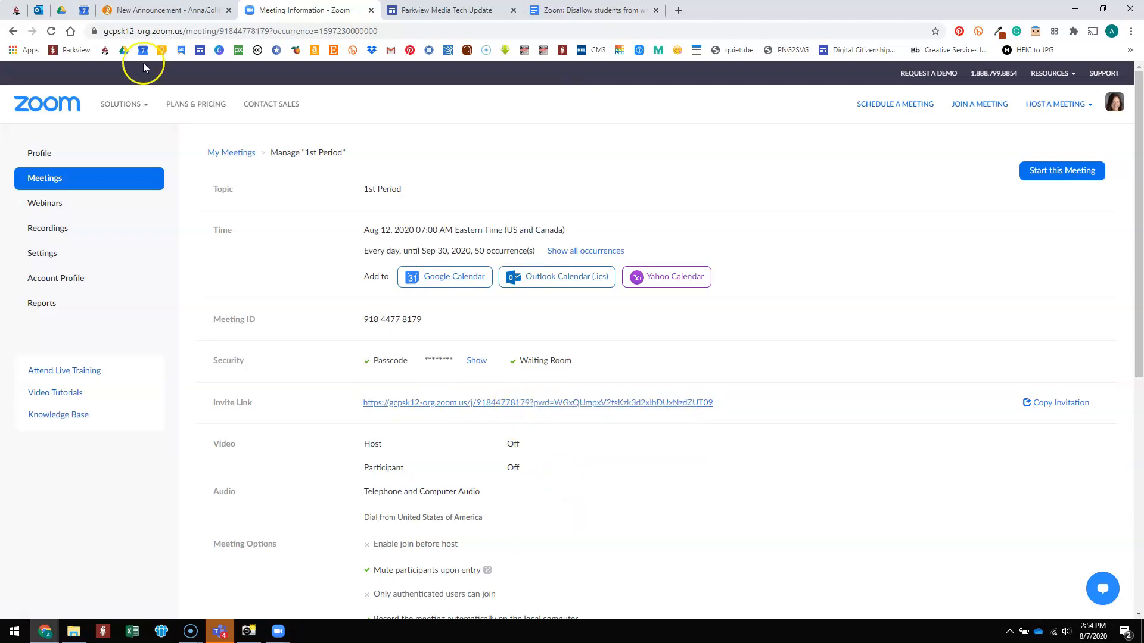
Return to the new announcement and turn the words "Zoom meeting" into a URL quicklink using the copied invite link
{"action": "left_click", "coordinate": [158, 10]}
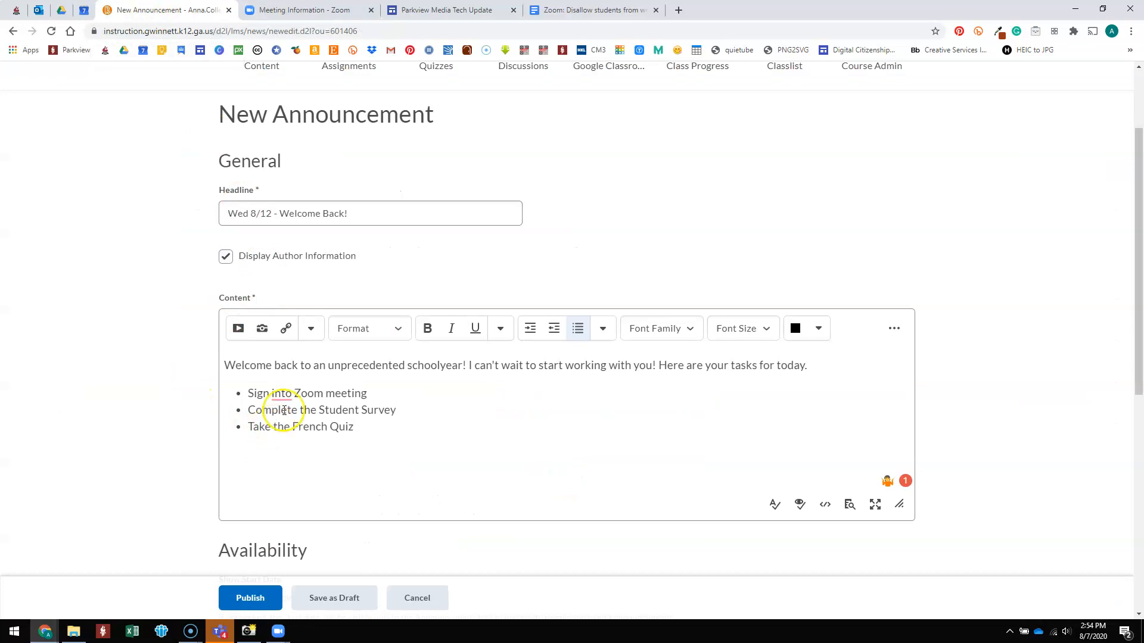
{"action": "left_click_drag", "start_coordinate": [294, 393], "coordinate": [368, 394]}
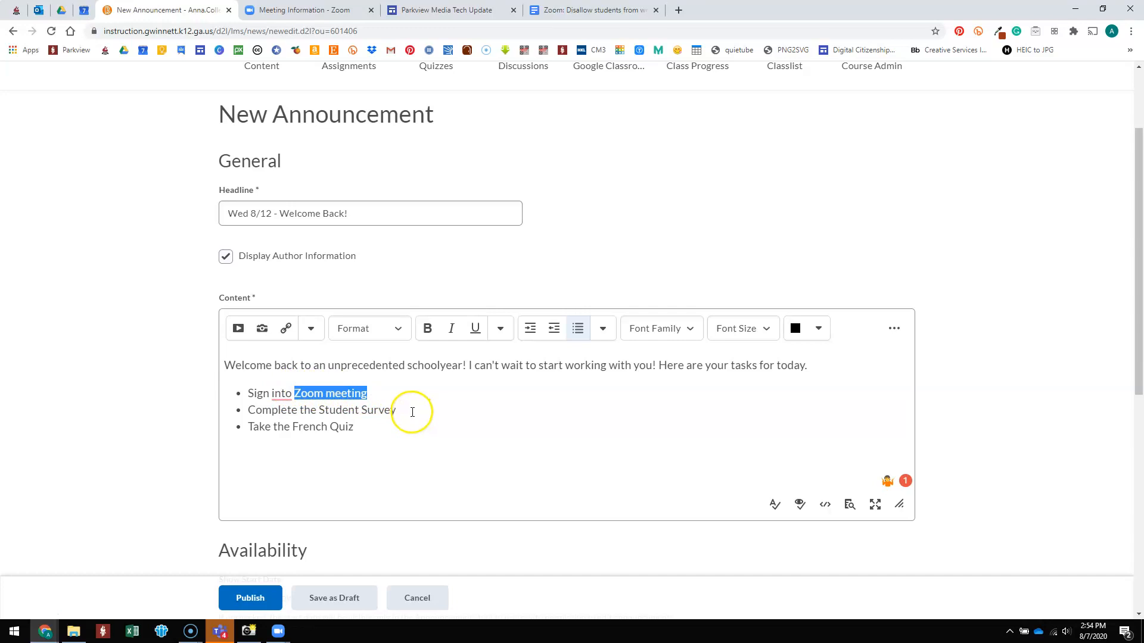
{"action": "left_click", "coordinate": [284, 336]}
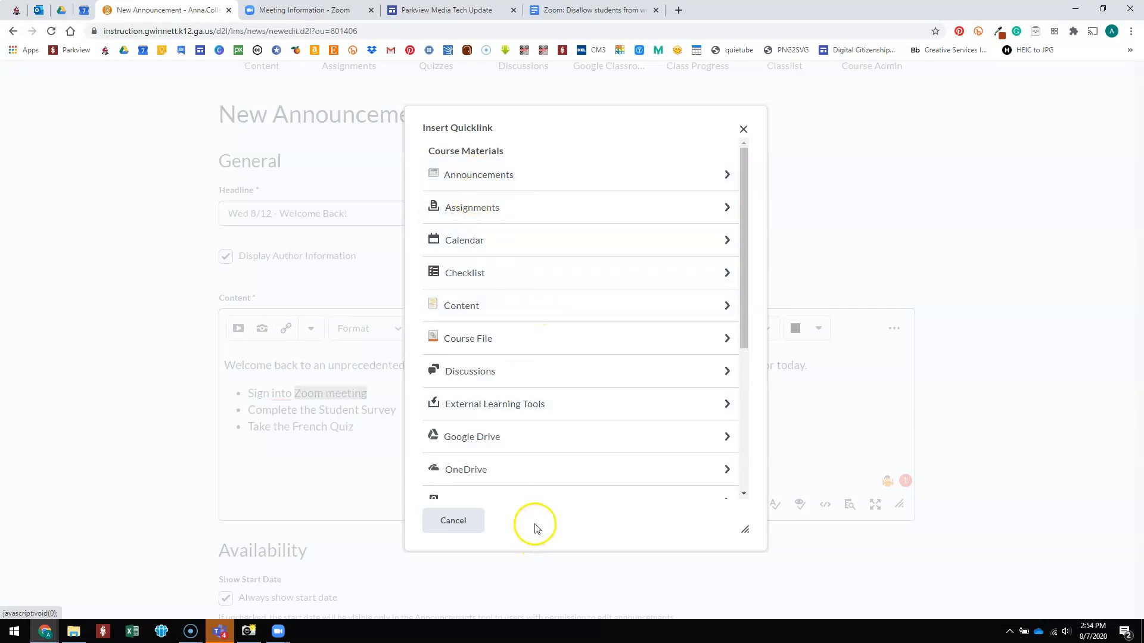
{"action": "scroll", "coordinate": [500, 250], "scroll_direction": "down", "scroll_amount": 1}
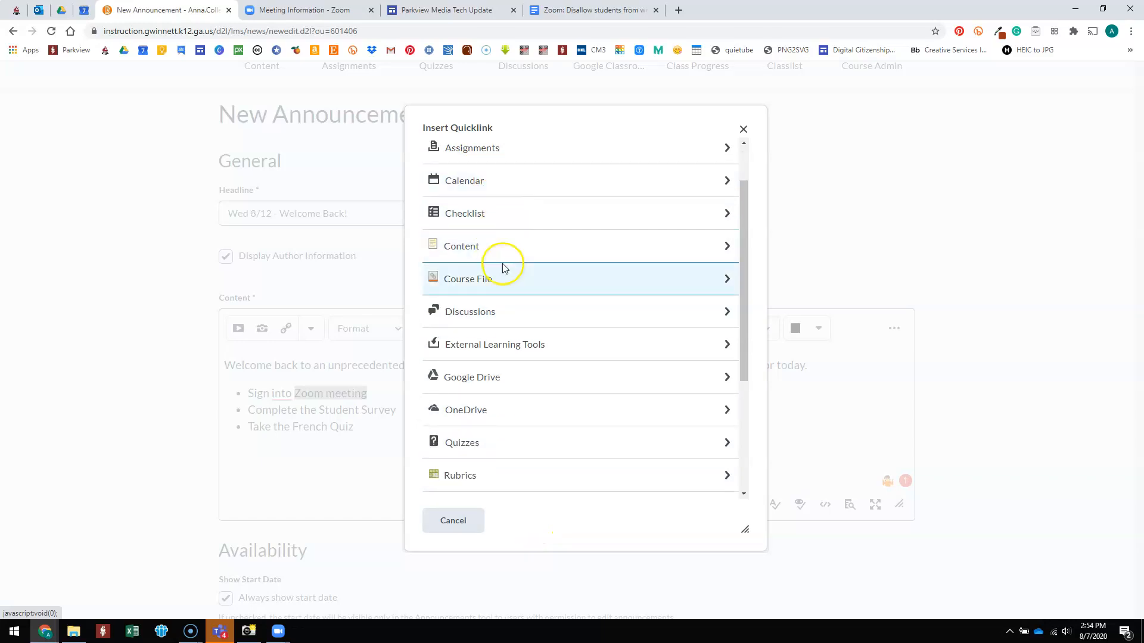
{"action": "scroll", "coordinate": [495, 238], "scroll_direction": "down", "scroll_amount": 3}
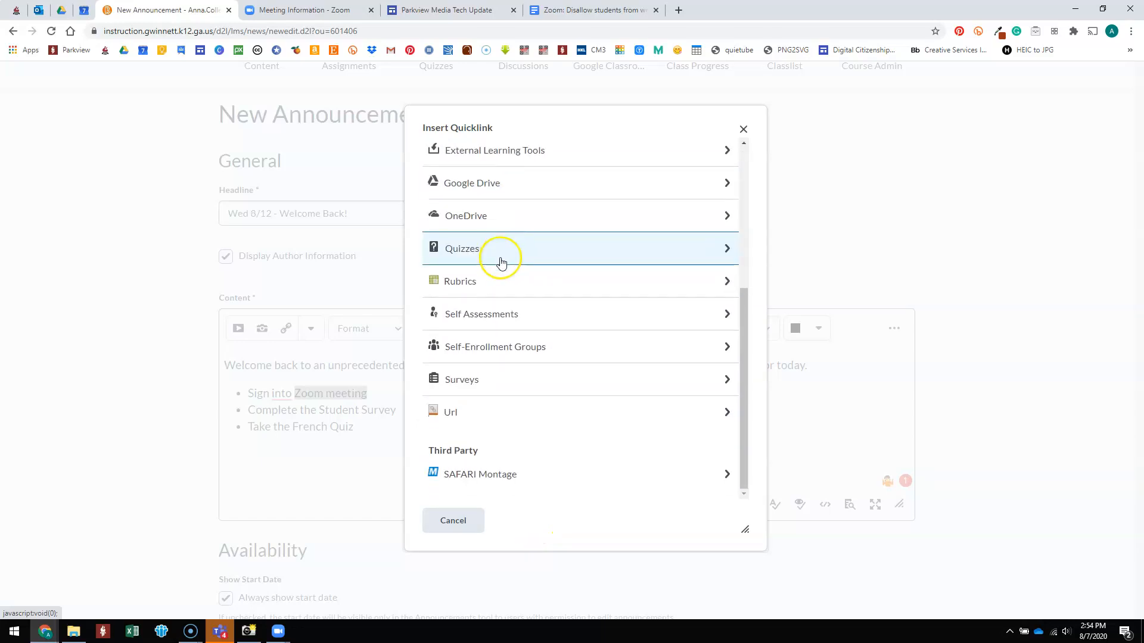
{"action": "left_click", "coordinate": [474, 420]}
{"action": "left_click", "coordinate": [459, 200]}
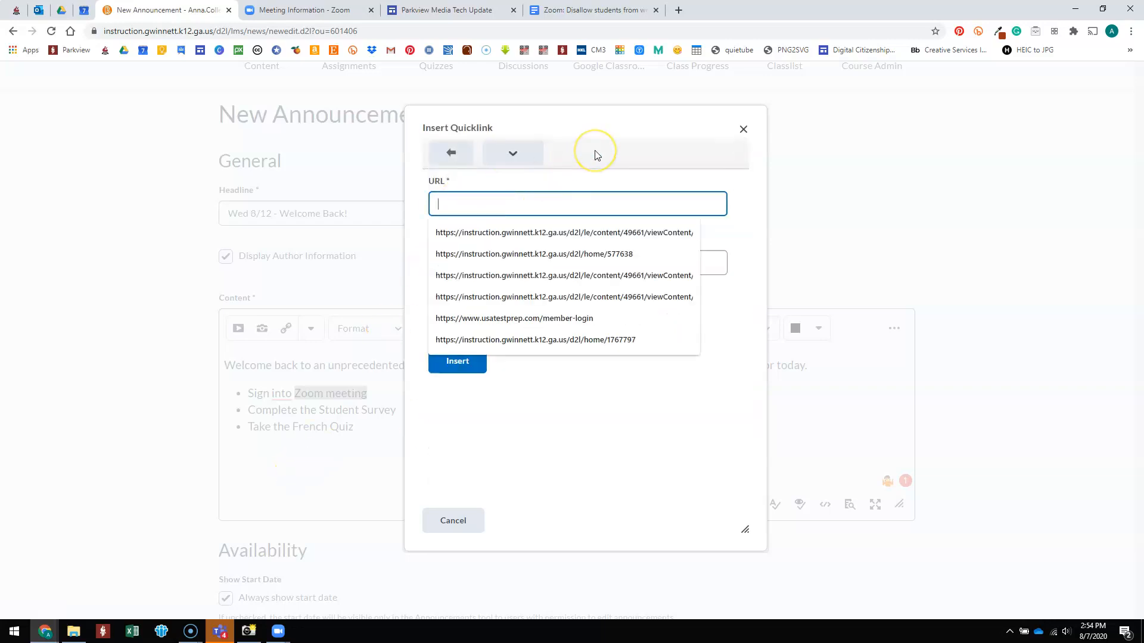
{"action": "key", "text": "ctrl+v"}
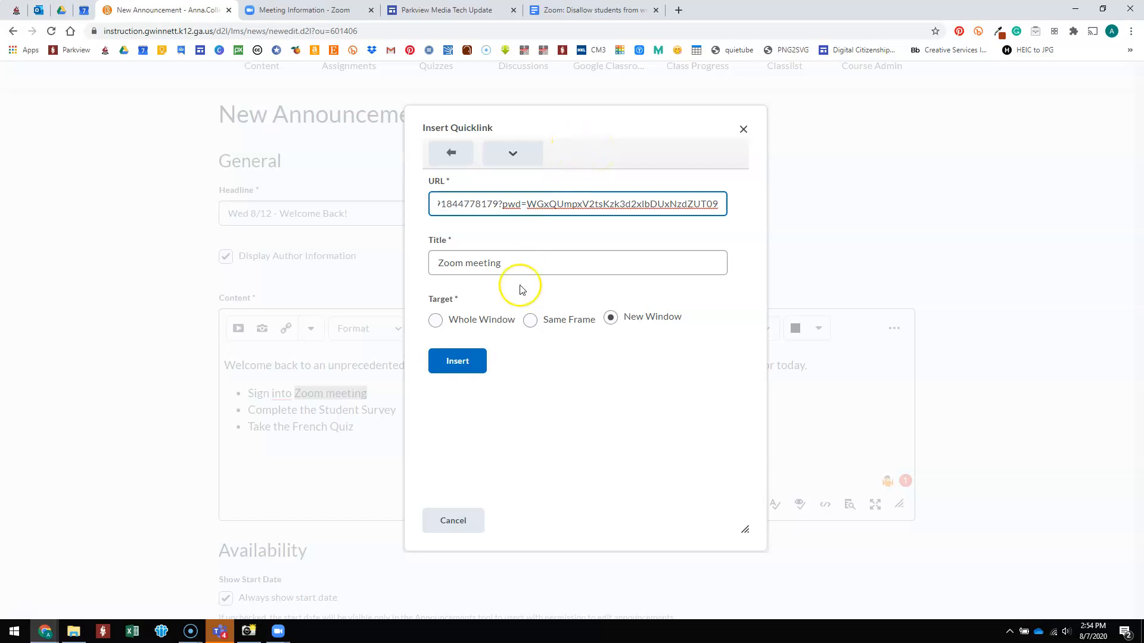
{"action": "left_click", "coordinate": [465, 369]}
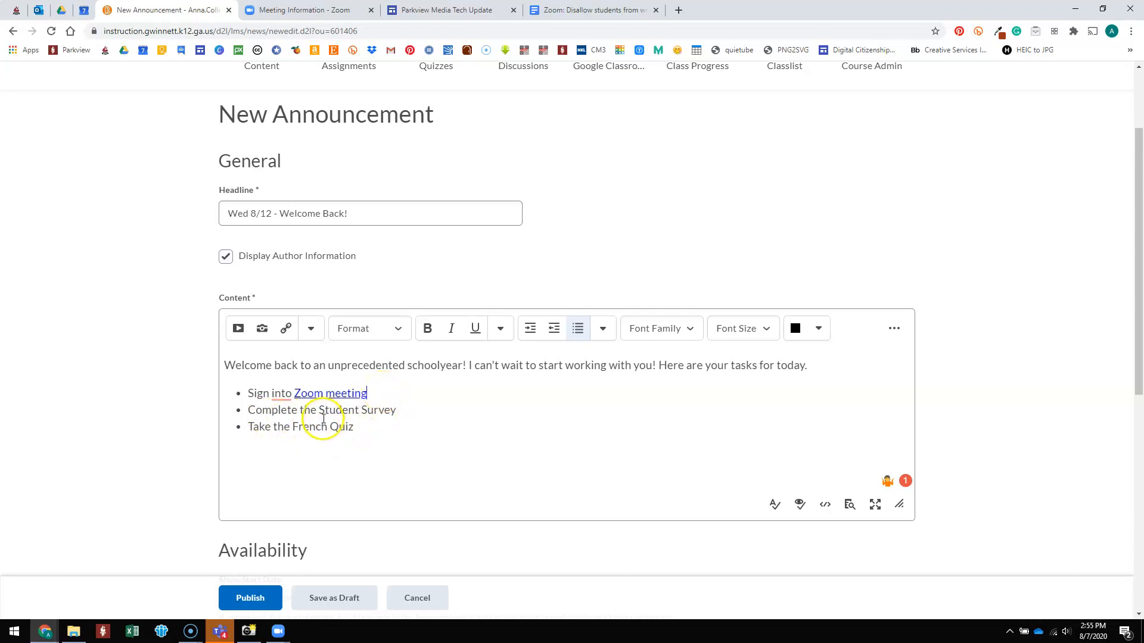
Link the words "Student Survey" to the Student Survey item in the "Unit 1 - Getting to know you" content module
{"action": "left_click_drag", "start_coordinate": [321, 410], "coordinate": [397, 411]}
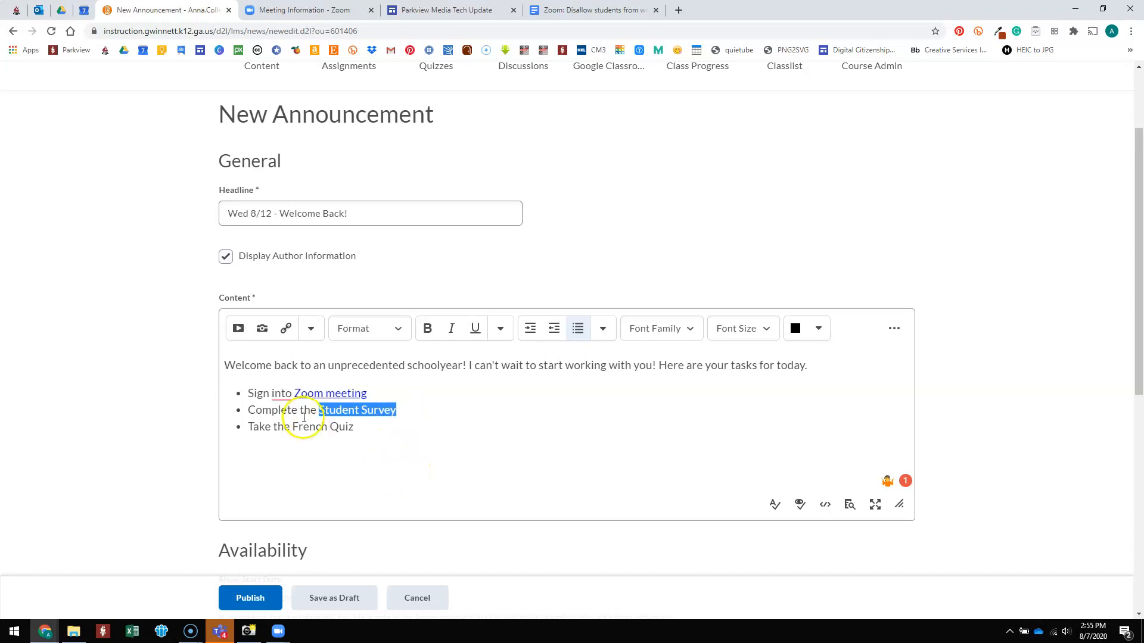
{"action": "left_click_drag", "start_coordinate": [318, 411], "coordinate": [393, 412]}
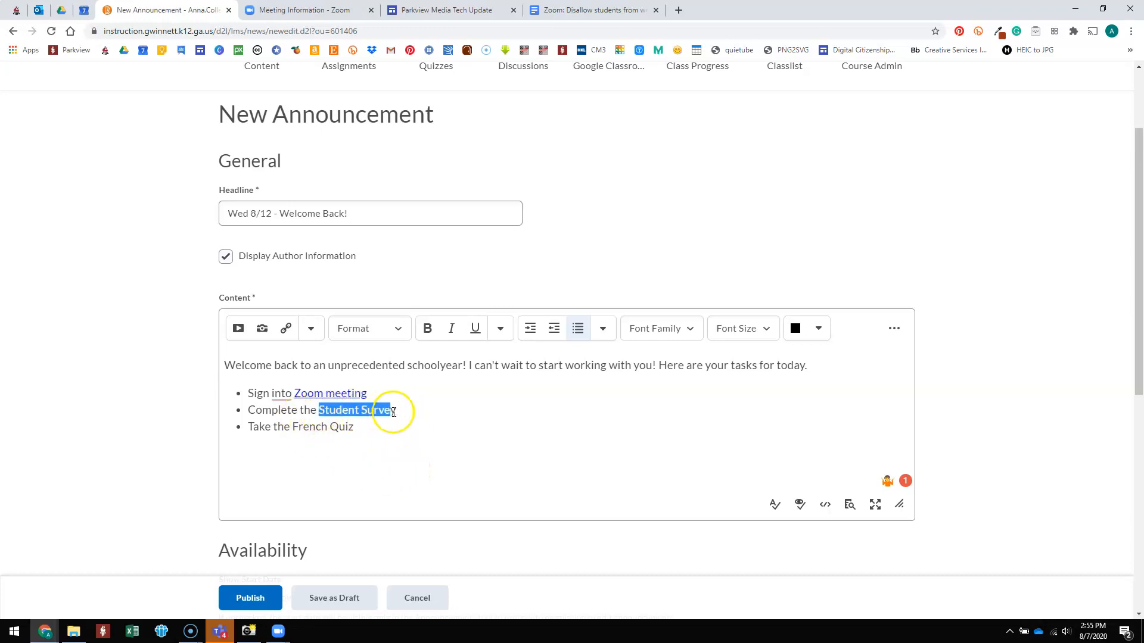
{"action": "left_click", "coordinate": [285, 334]}
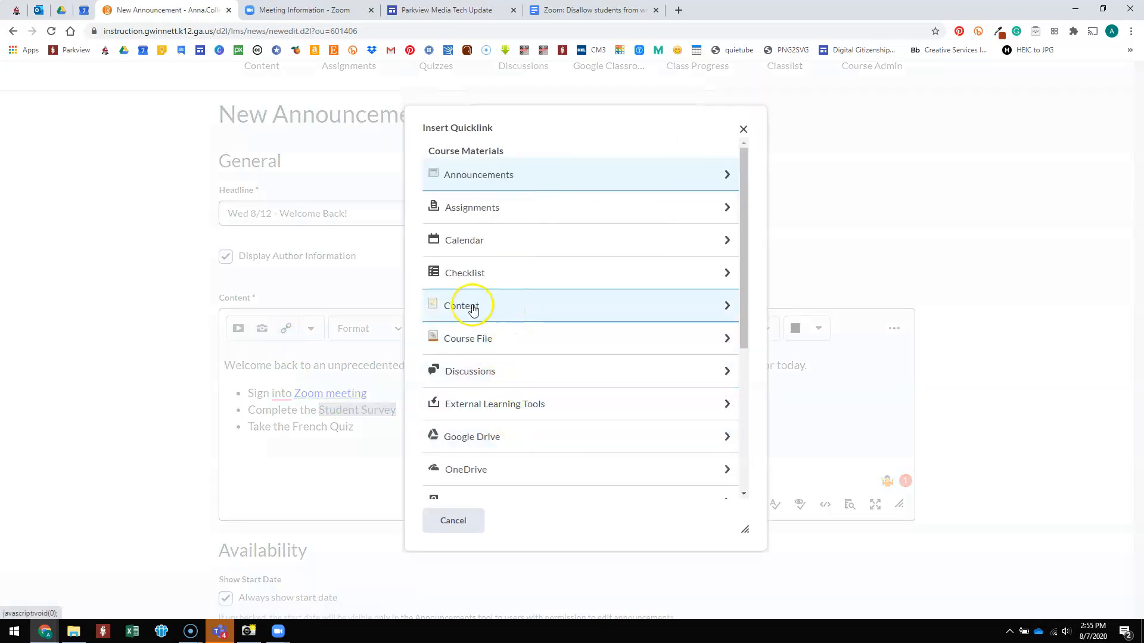
{"action": "left_click", "coordinate": [440, 304]}
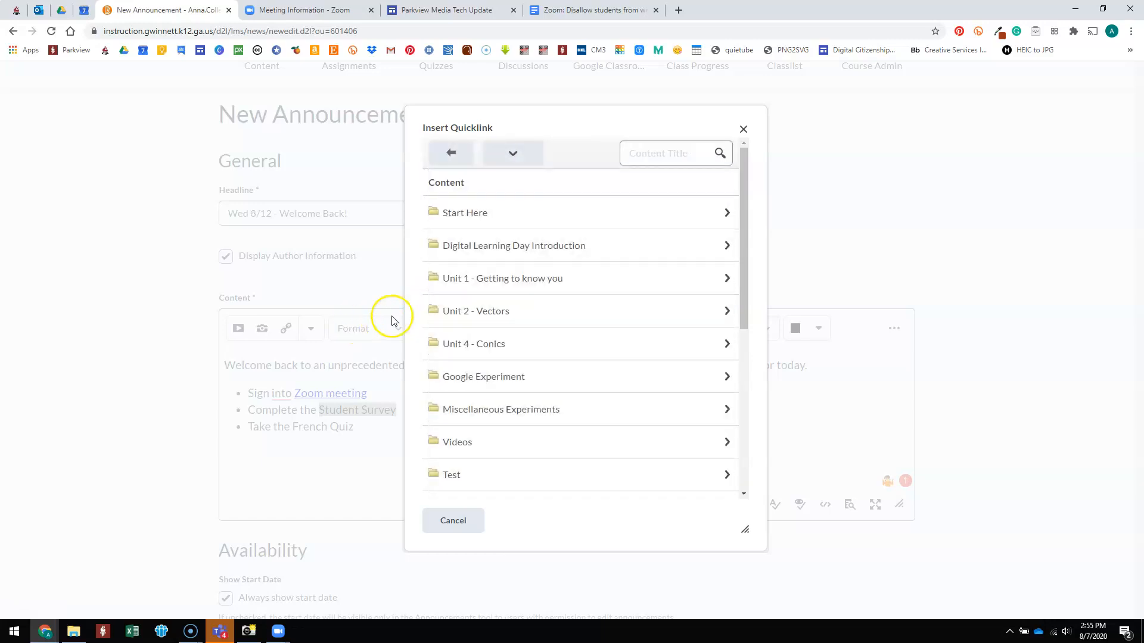
{"action": "left_click", "coordinate": [491, 280]}
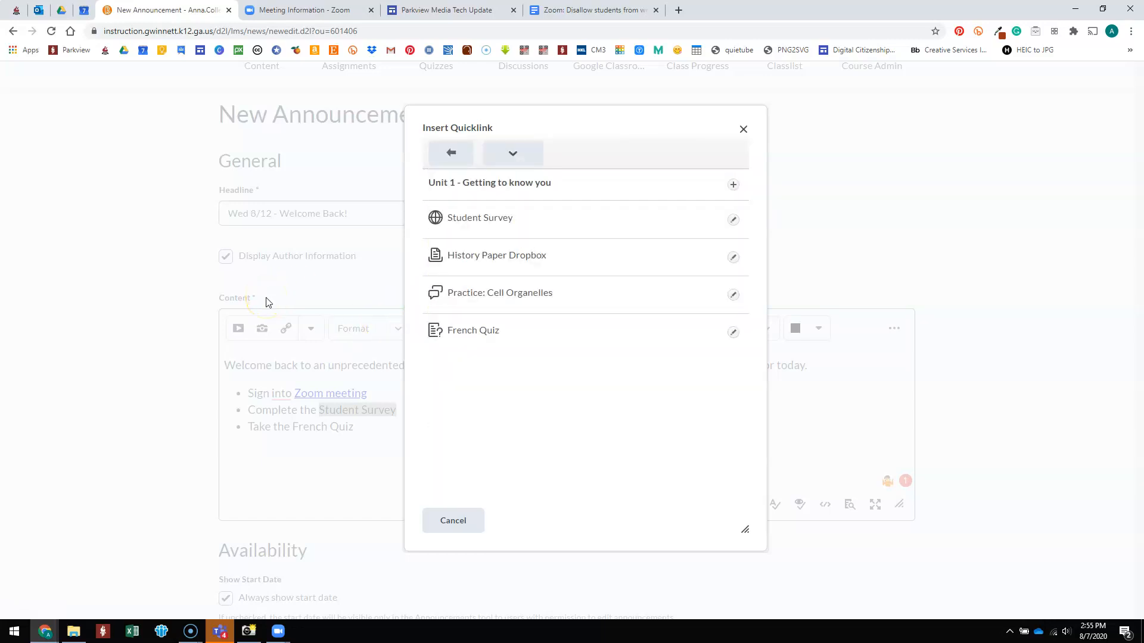
{"action": "left_click", "coordinate": [516, 231]}
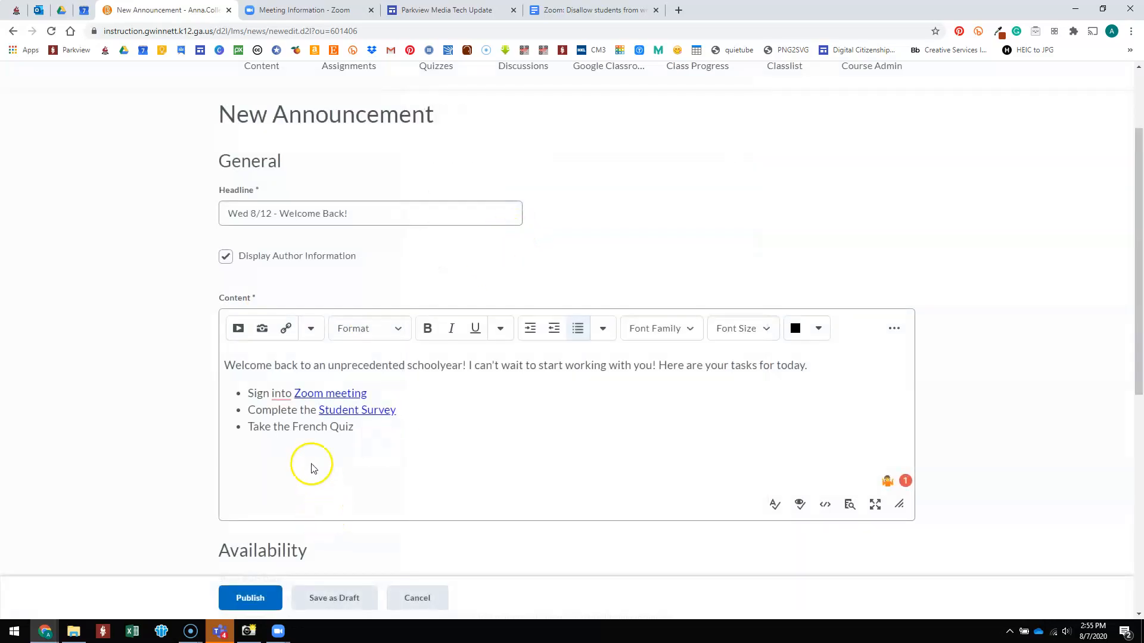
Link the words "French Quiz" in the last bullet to the course's French Quiz with a quicklink
{"action": "left_click_drag", "start_coordinate": [294, 428], "coordinate": [353, 431]}
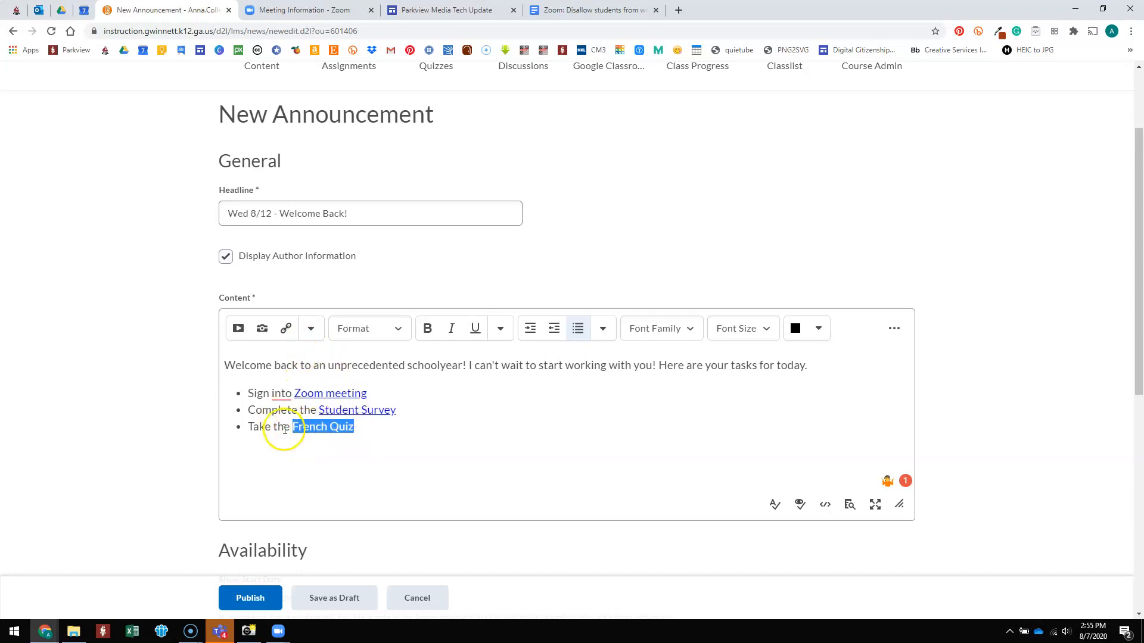
{"action": "left_click", "coordinate": [287, 329]}
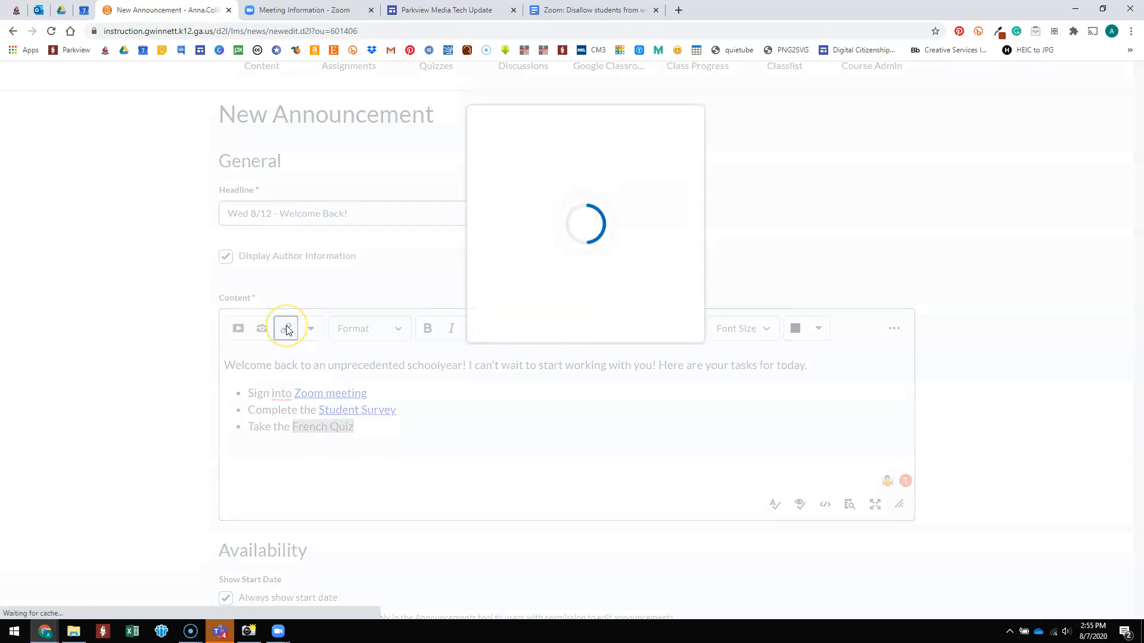
{"action": "scroll", "coordinate": [528, 365], "scroll_direction": "down", "scroll_amount": 4}
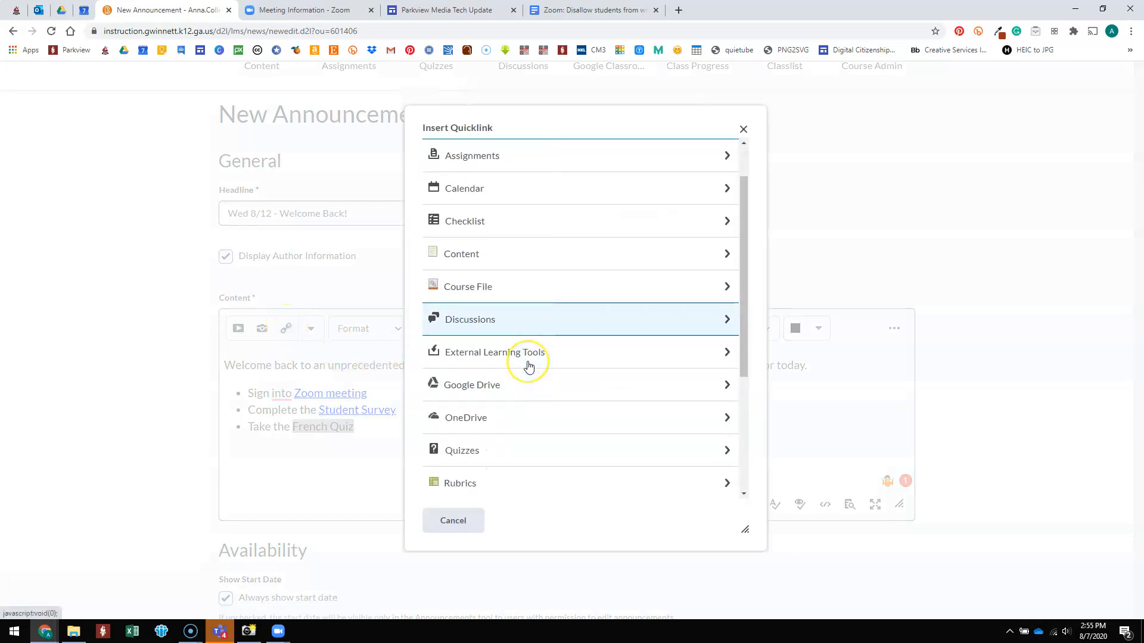
{"action": "left_click", "coordinate": [530, 258]}
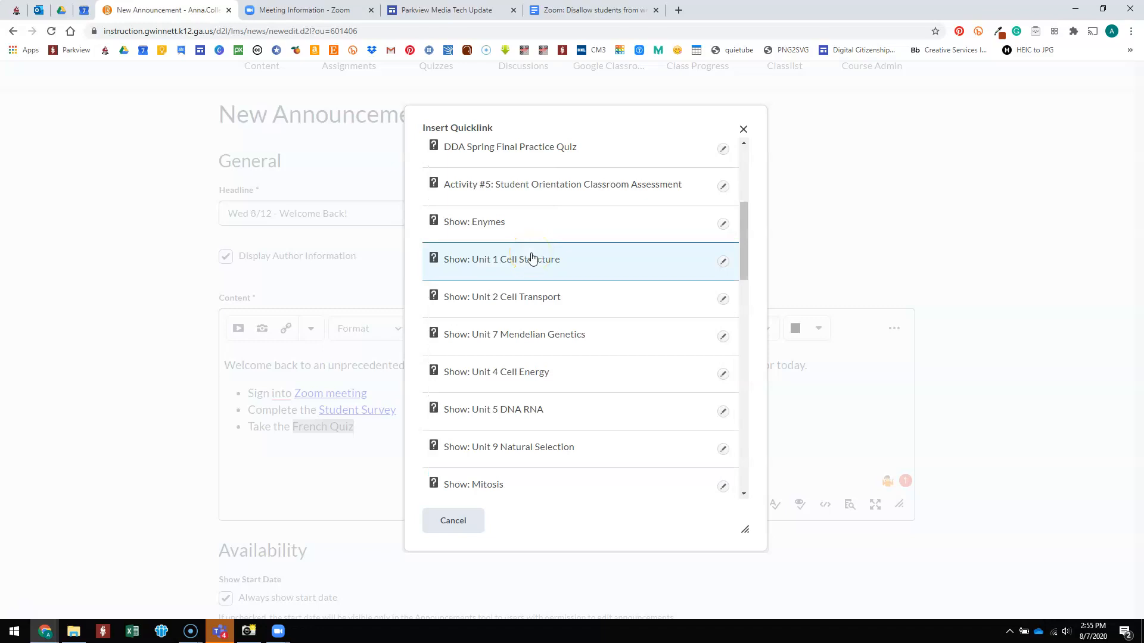
{"action": "scroll", "coordinate": [532, 257], "scroll_direction": "up", "scroll_amount": 3}
{"action": "left_click", "coordinate": [534, 246]}
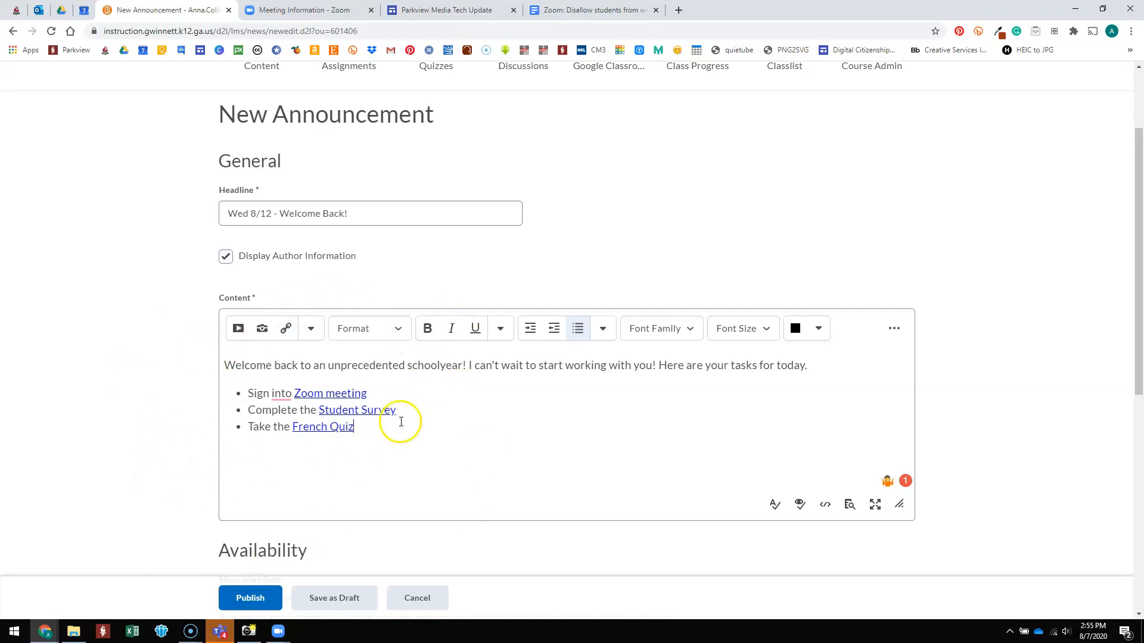
Set the announcement's availability start to 8/12/2020 at 7:00 AM
{"action": "scroll", "coordinate": [189, 435], "scroll_direction": "down", "scroll_amount": 3}
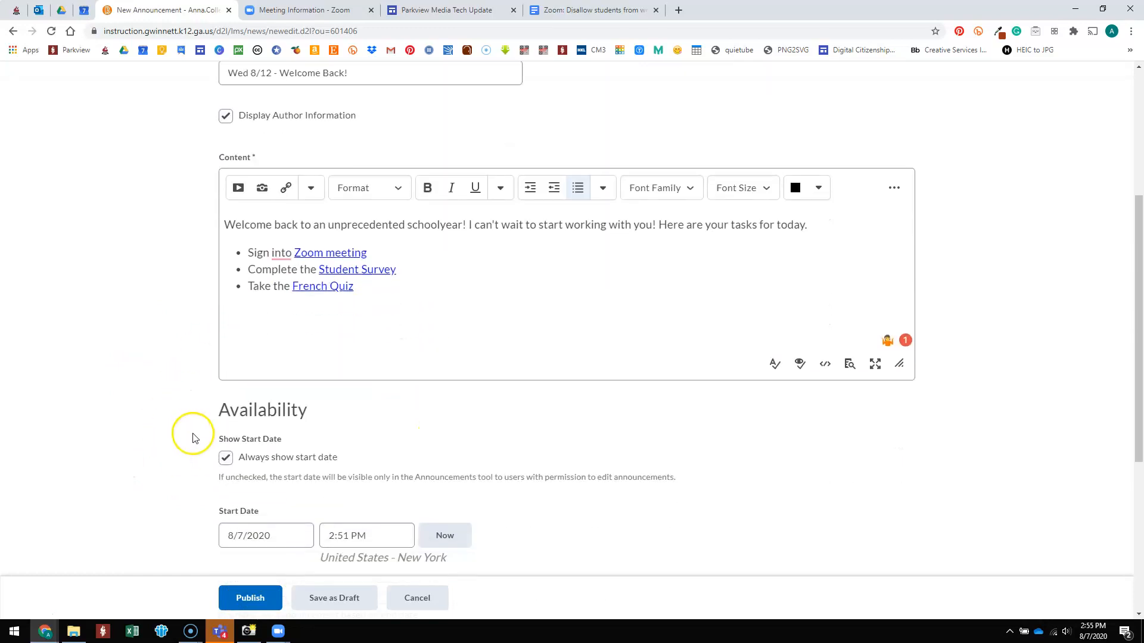
{"action": "scroll", "coordinate": [193, 438], "scroll_direction": "down", "scroll_amount": 2}
{"action": "scroll", "coordinate": [193, 438], "scroll_direction": "down", "scroll_amount": 2}
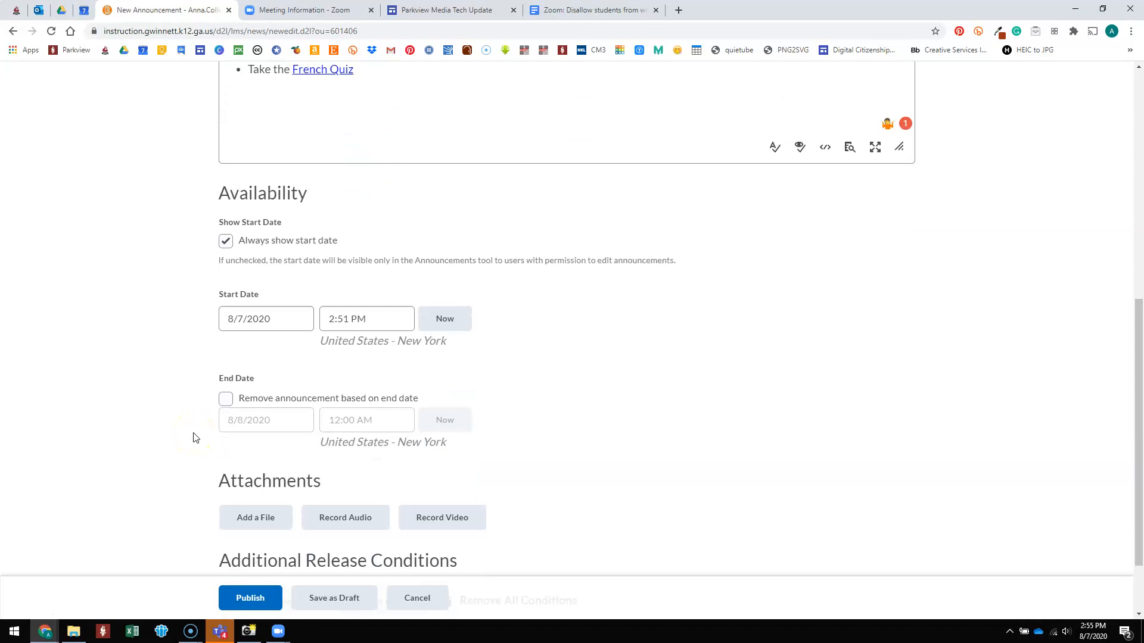
{"action": "left_click", "coordinate": [268, 319]}
{"action": "left_click", "coordinate": [247, 316]}
{"action": "scroll", "coordinate": [292, 342], "scroll_direction": "up", "scroll_amount": 5}
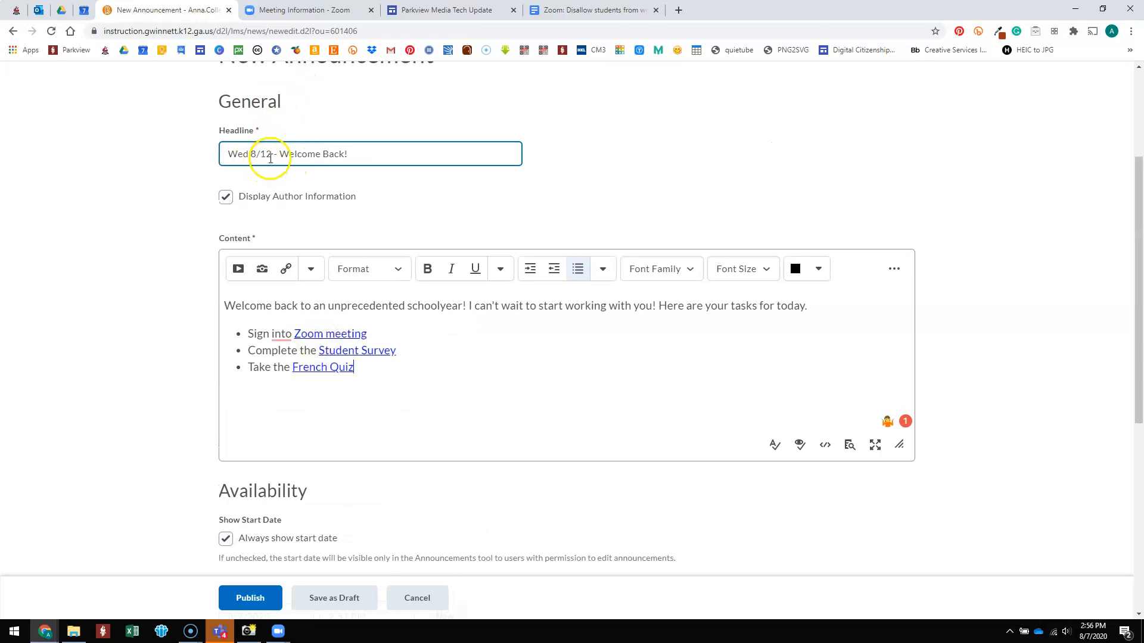
{"action": "scroll", "coordinate": [163, 519], "scroll_direction": "down", "scroll_amount": 4}
{"action": "left_click", "coordinate": [282, 375]}
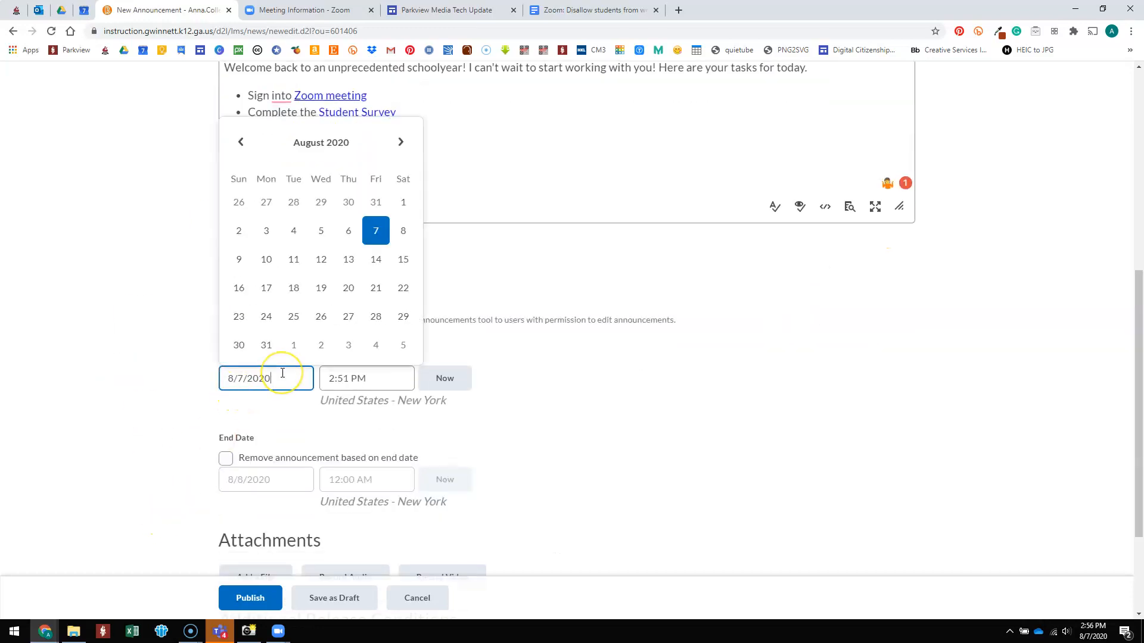
{"action": "left_click", "coordinate": [321, 261]}
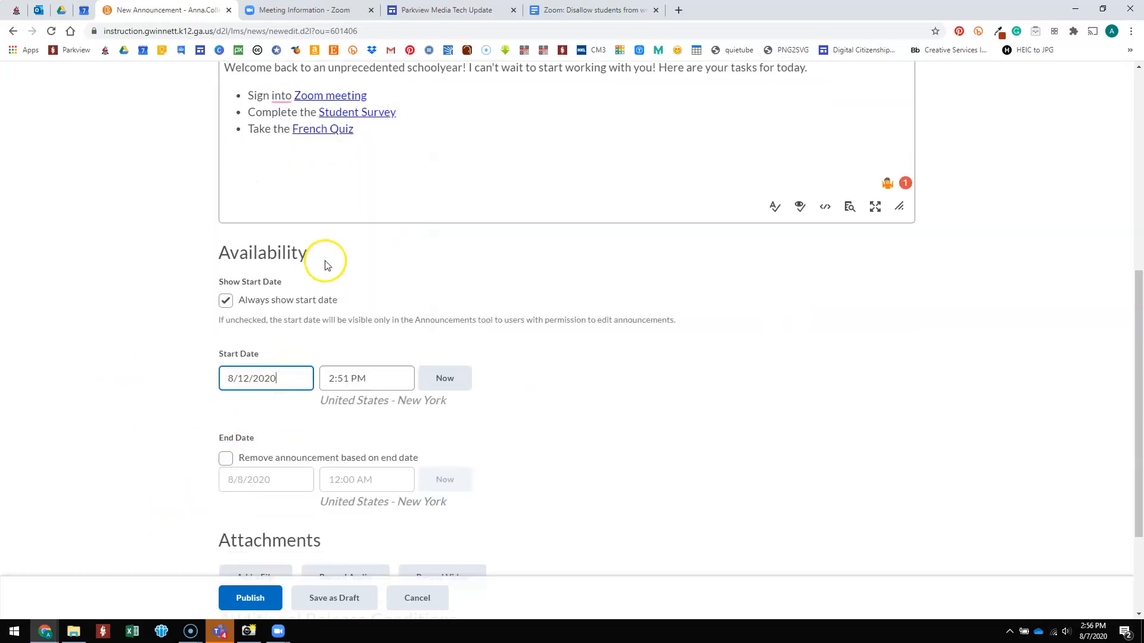
{"action": "left_click", "coordinate": [378, 380]}
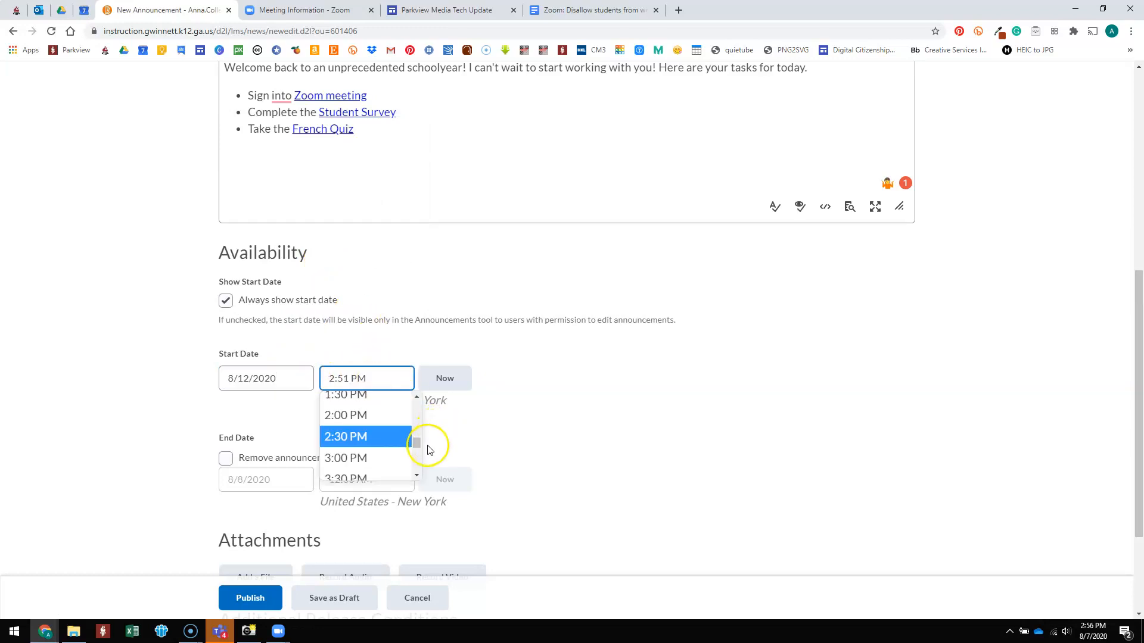
{"action": "mouse_move", "coordinate": [415, 437]}
{"action": "left_mouse_down"}
{"action": "mouse_move", "coordinate": [420, 408]}
{"action": "mouse_move", "coordinate": [423, 432]}
{"action": "left_mouse_up"}
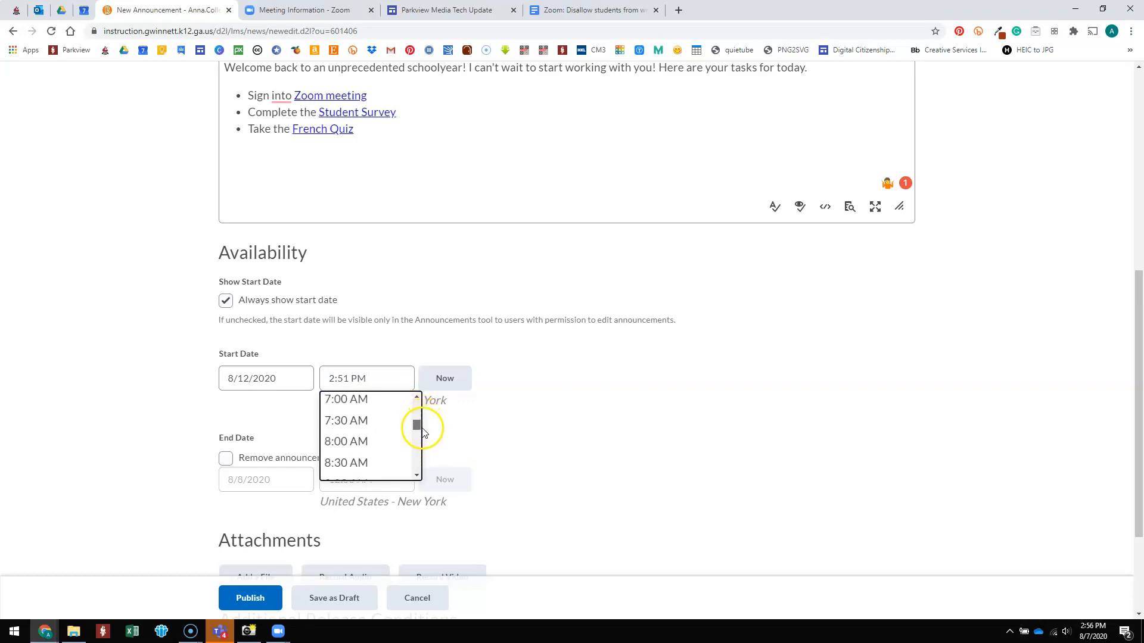
{"action": "left_click", "coordinate": [364, 399]}
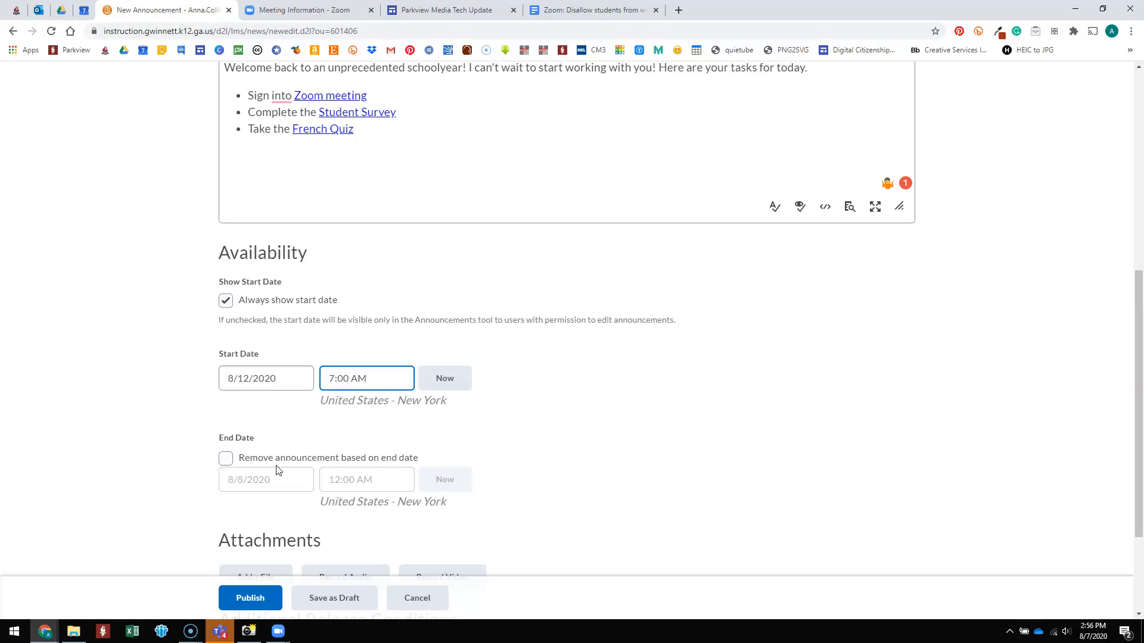
Enable removal of the announcement based on an end date, set that date to 8/15/2020, and publish the announcement
{"action": "left_click", "coordinate": [223, 461]}
{"action": "left_click", "coordinate": [281, 481]}
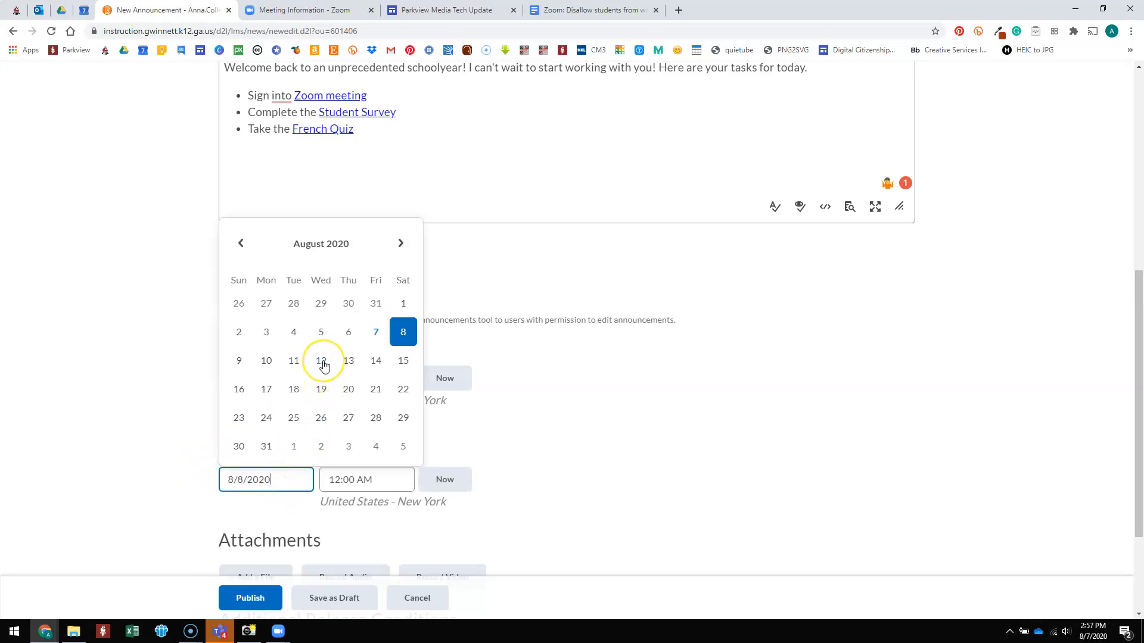
{"action": "left_click", "coordinate": [345, 366]}
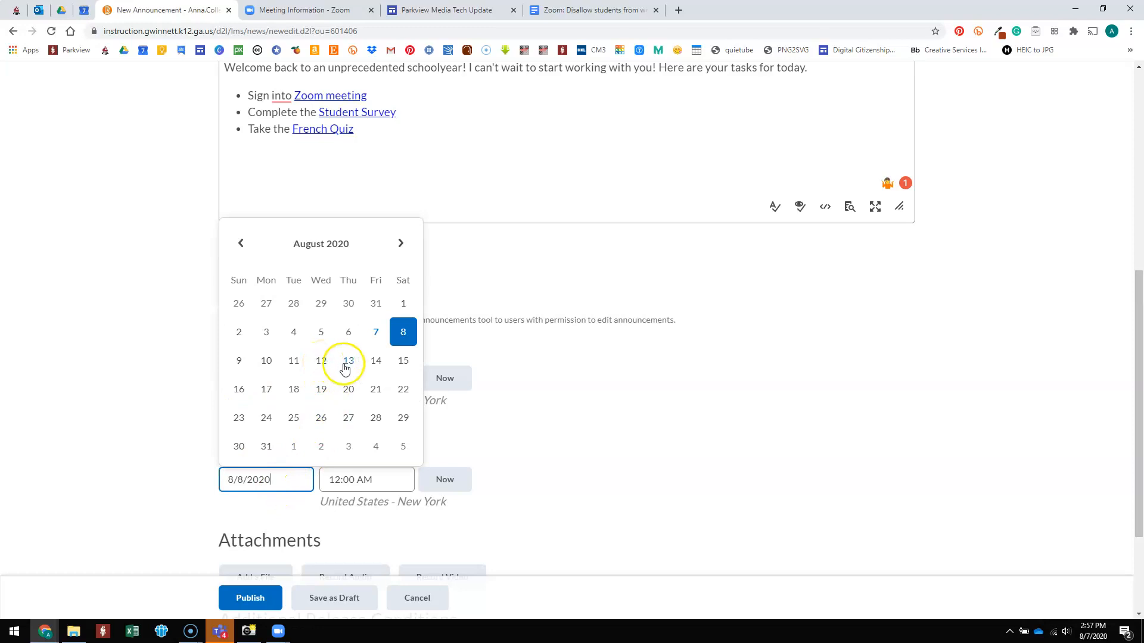
{"action": "left_click", "coordinate": [402, 361]}
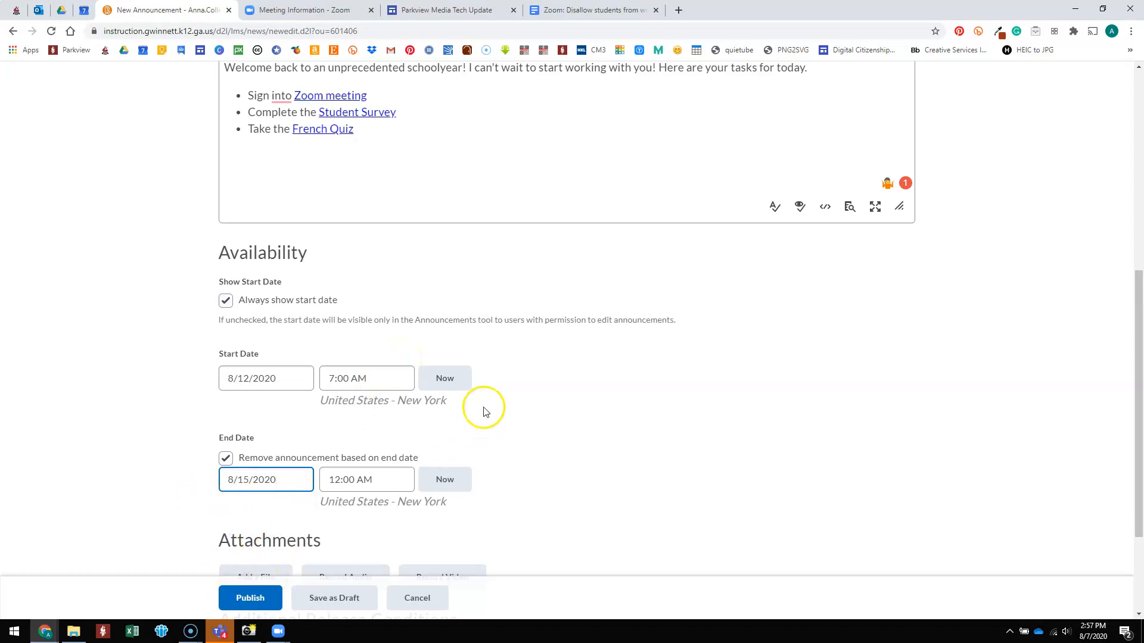
{"action": "scroll", "coordinate": [483, 411], "scroll_direction": "down", "scroll_amount": 1}
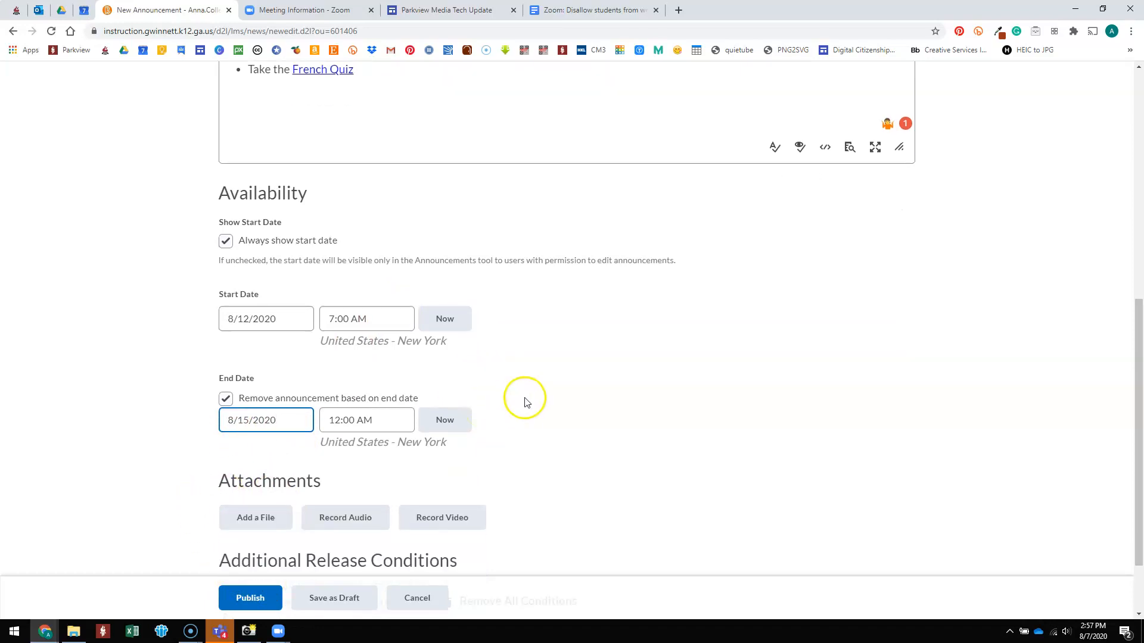
{"action": "scroll", "coordinate": [524, 396], "scroll_direction": "down", "scroll_amount": 2}
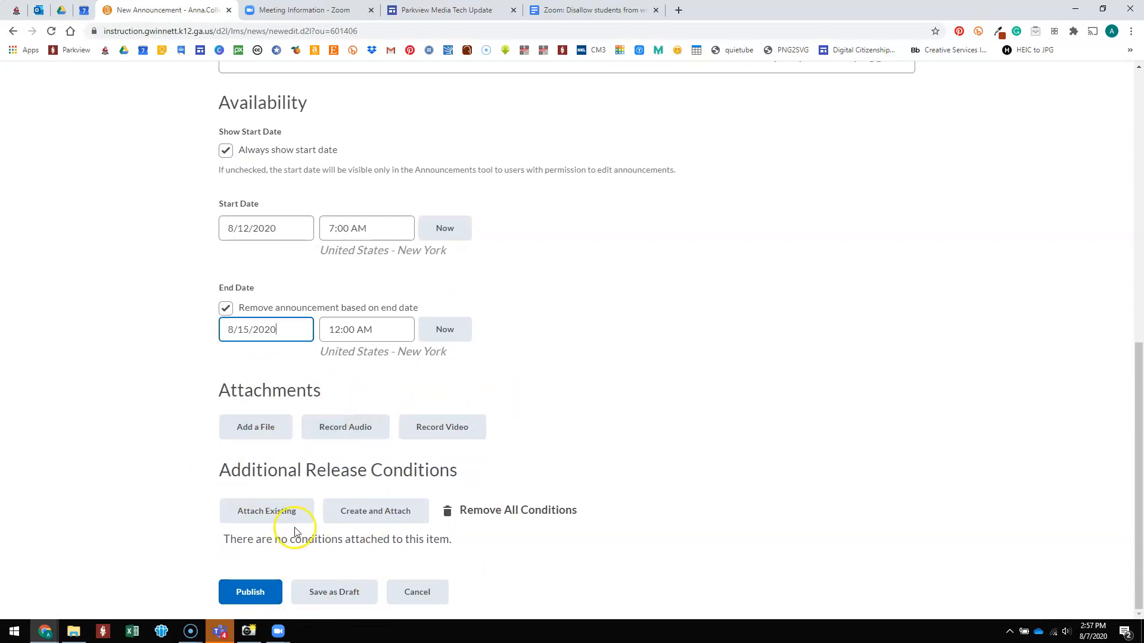
{"action": "left_click", "coordinate": [249, 593]}
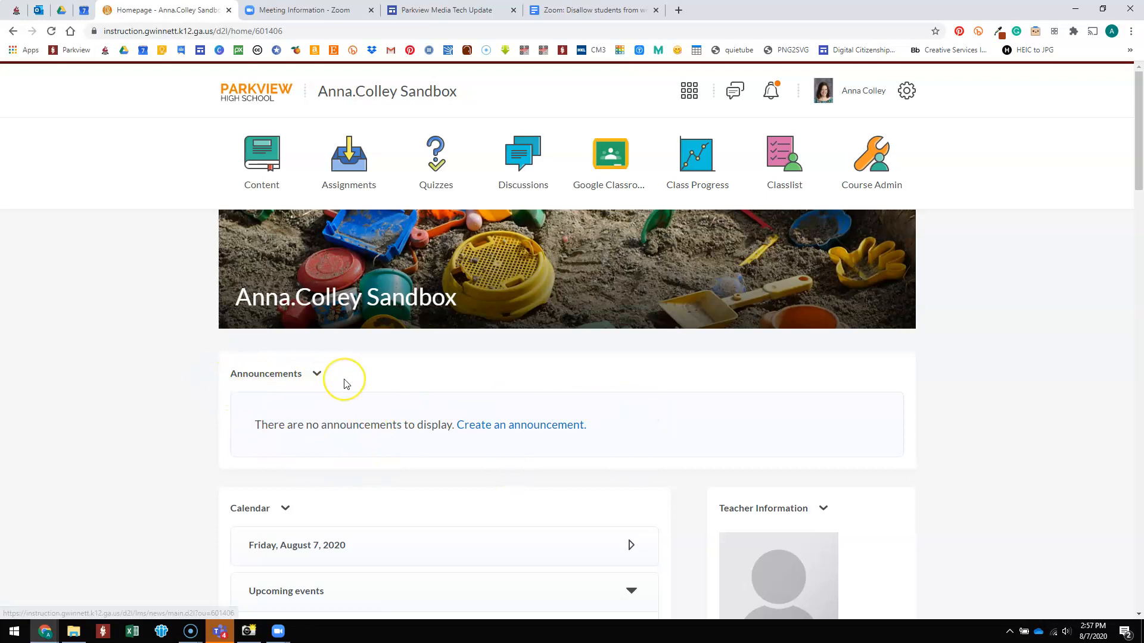
Open the full announcements list and check the dates and status of the "Wed 8/12 - Welcome Back!" announcement
{"action": "left_click", "coordinate": [257, 378]}
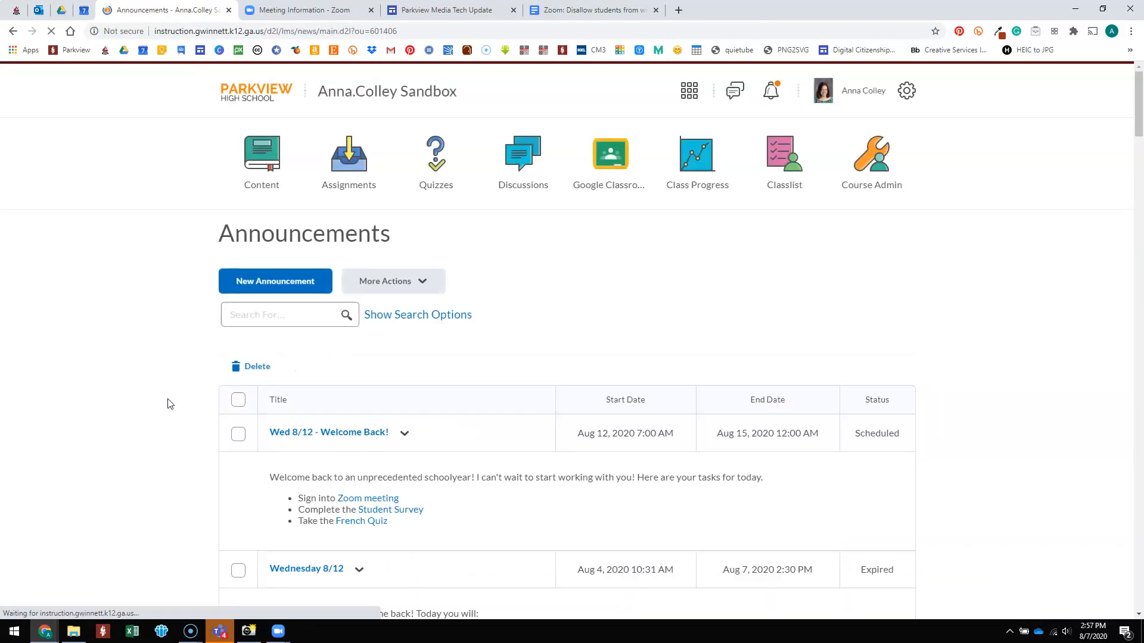
{"action": "scroll", "coordinate": [169, 404], "scroll_direction": "down", "scroll_amount": 3}
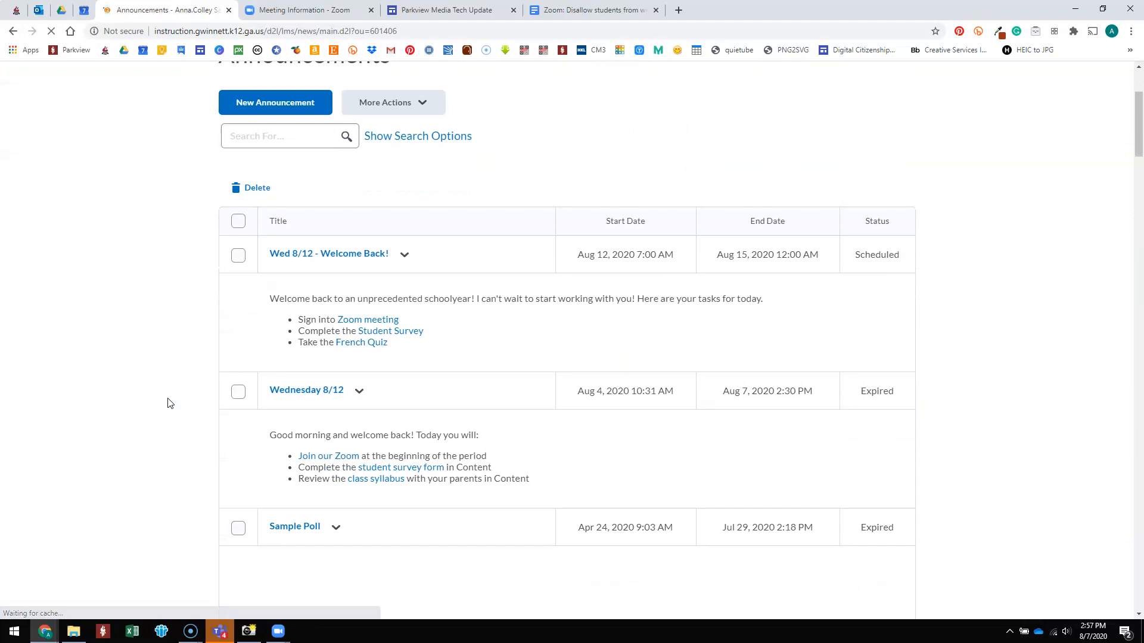
{"action": "scroll", "coordinate": [168, 404], "scroll_direction": "down", "scroll_amount": 2}
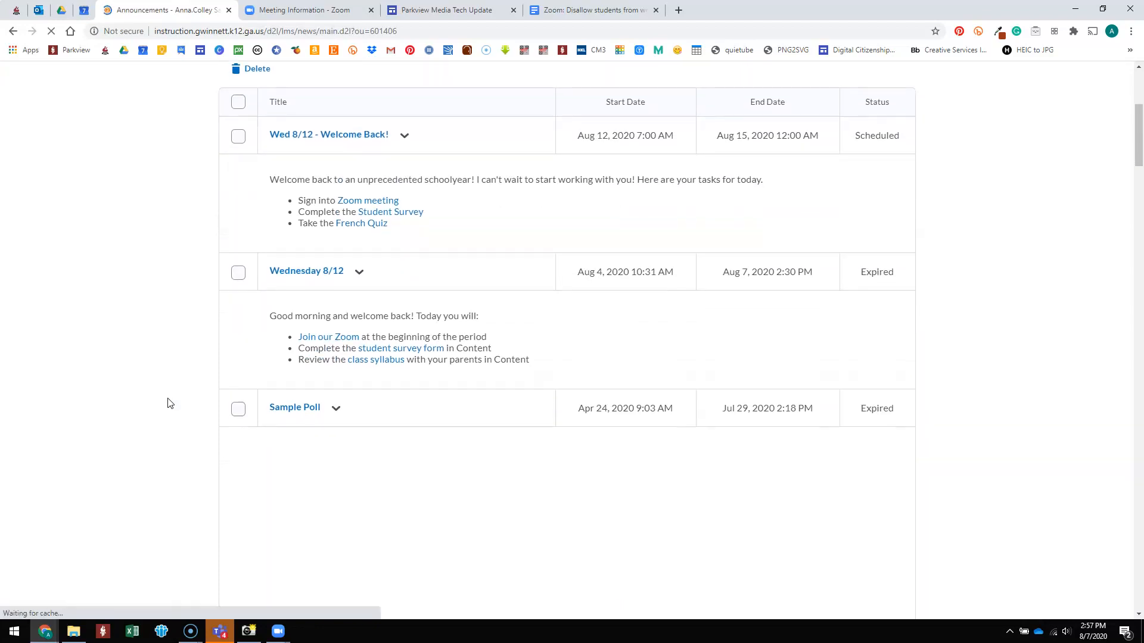
{"action": "scroll", "coordinate": [169, 404], "scroll_direction": "up", "scroll_amount": 2}
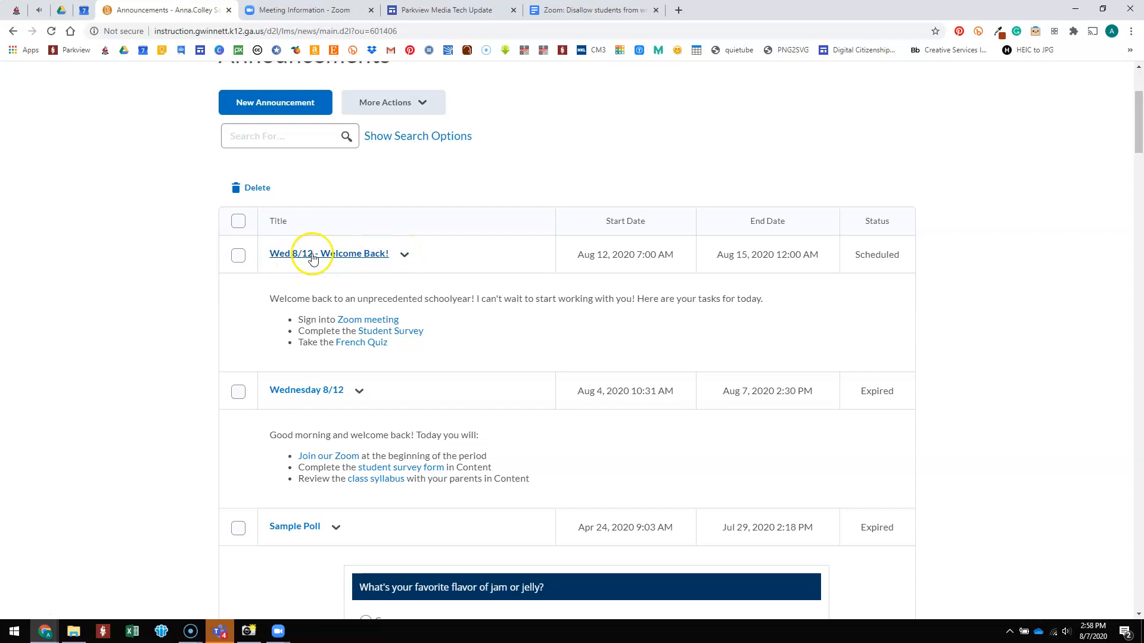
Edit the "Wed 8/12 - Welcome Back!" announcement so its start is the current date and time, 8/7/2020 2:58 PM, and save it
{"action": "left_click", "coordinate": [405, 257]}
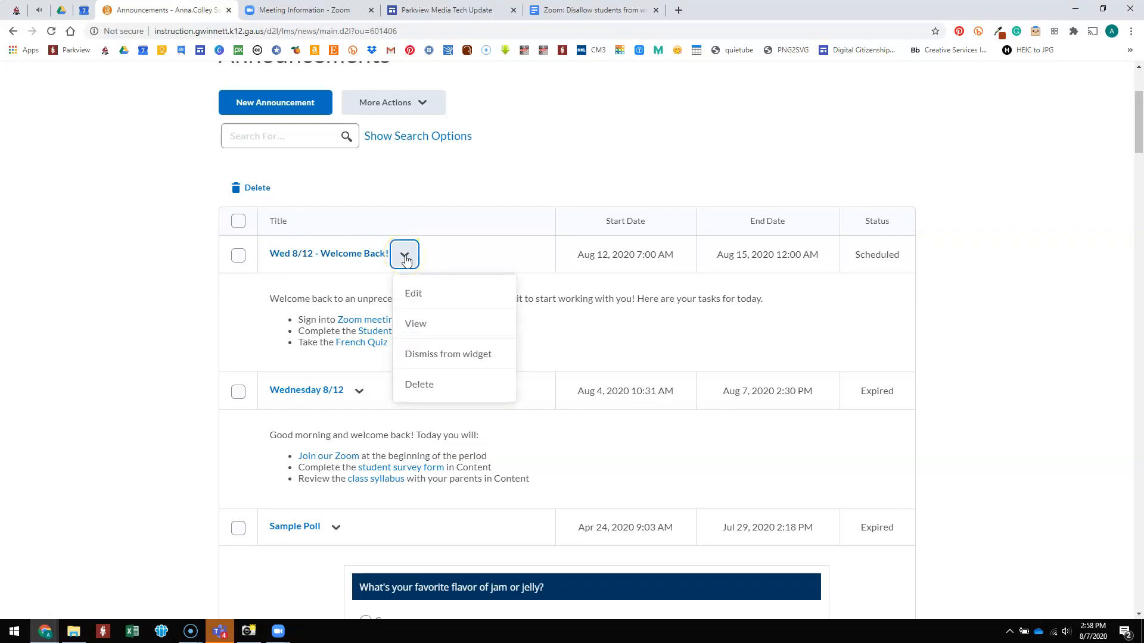
{"action": "left_click", "coordinate": [433, 298]}
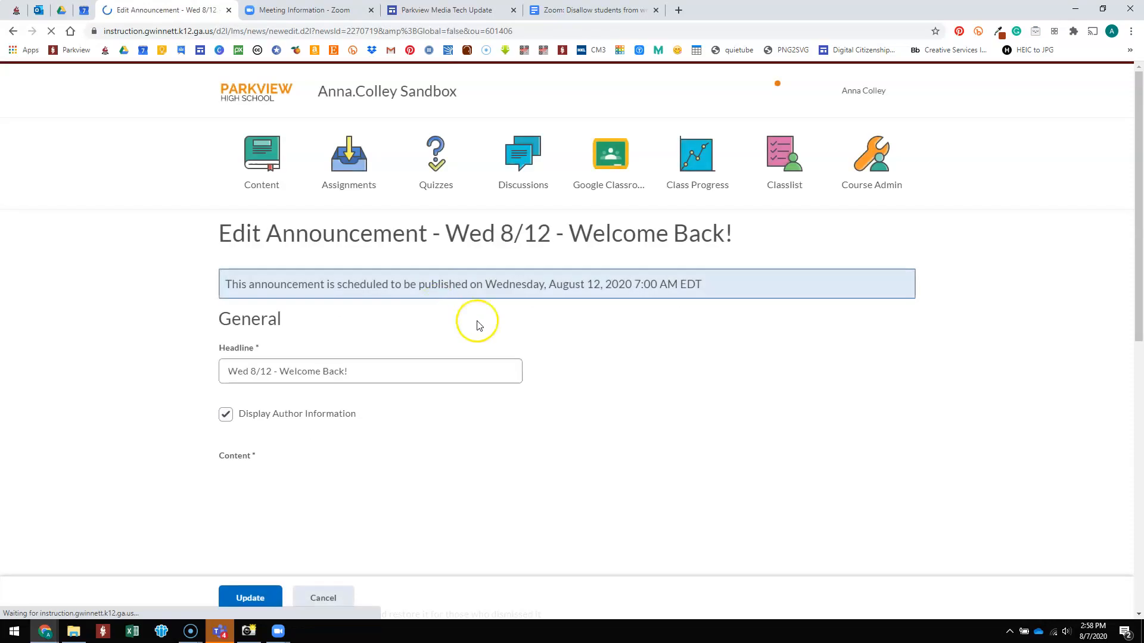
{"action": "scroll", "coordinate": [574, 357], "scroll_direction": "down", "scroll_amount": 3}
{"action": "scroll", "coordinate": [574, 356], "scroll_direction": "down", "scroll_amount": 3}
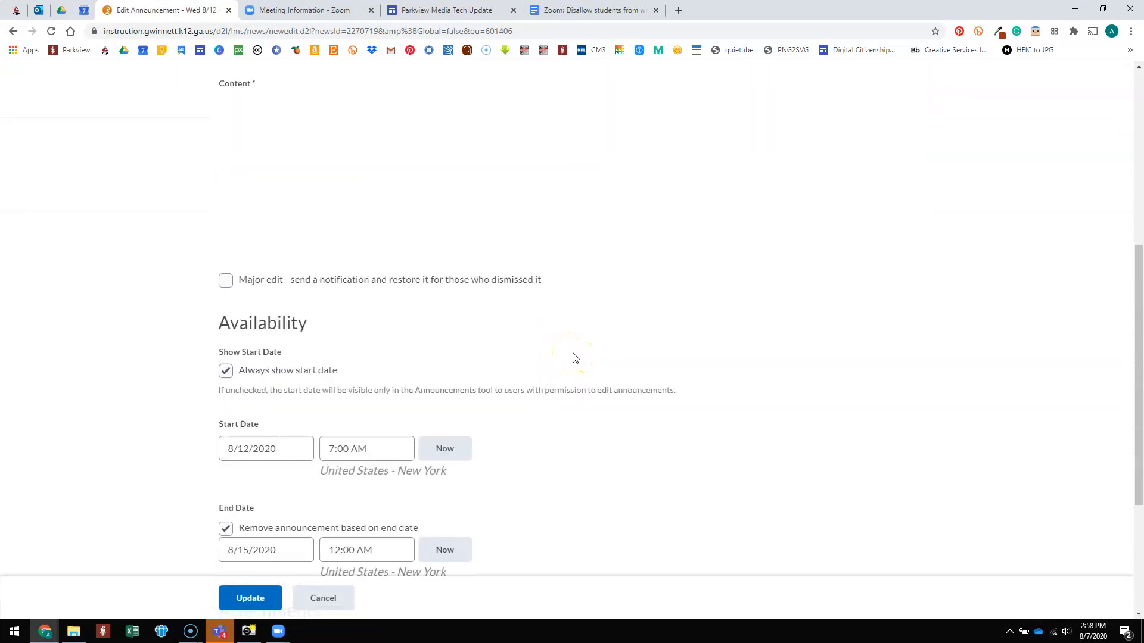
{"action": "left_click", "coordinate": [280, 462]}
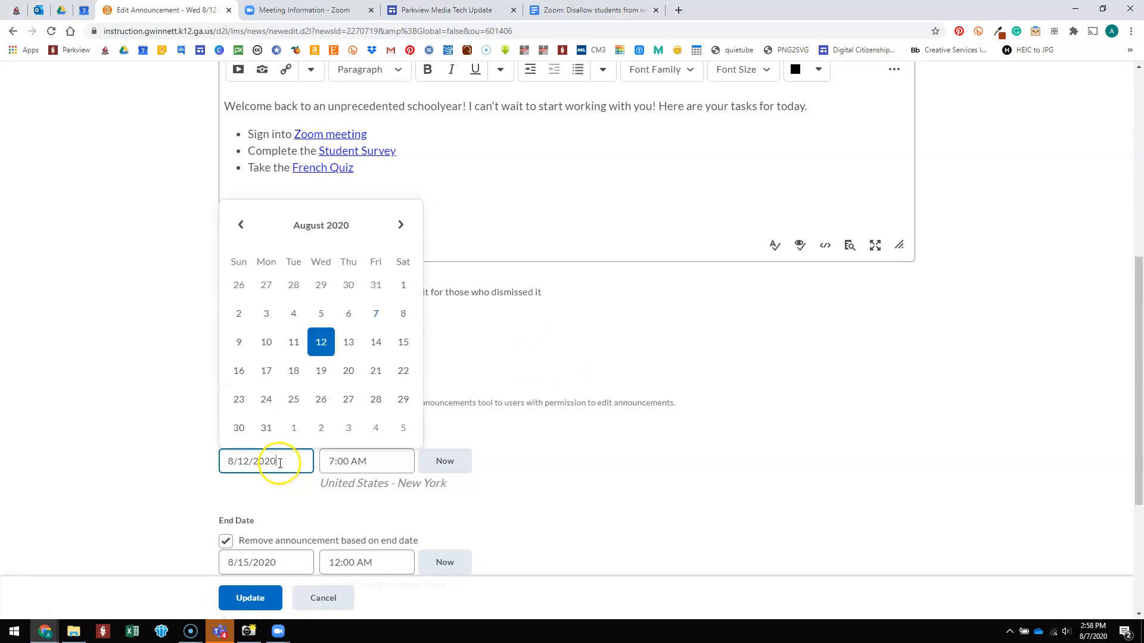
{"action": "left_click", "coordinate": [374, 312]}
{"action": "left_click", "coordinate": [443, 463]}
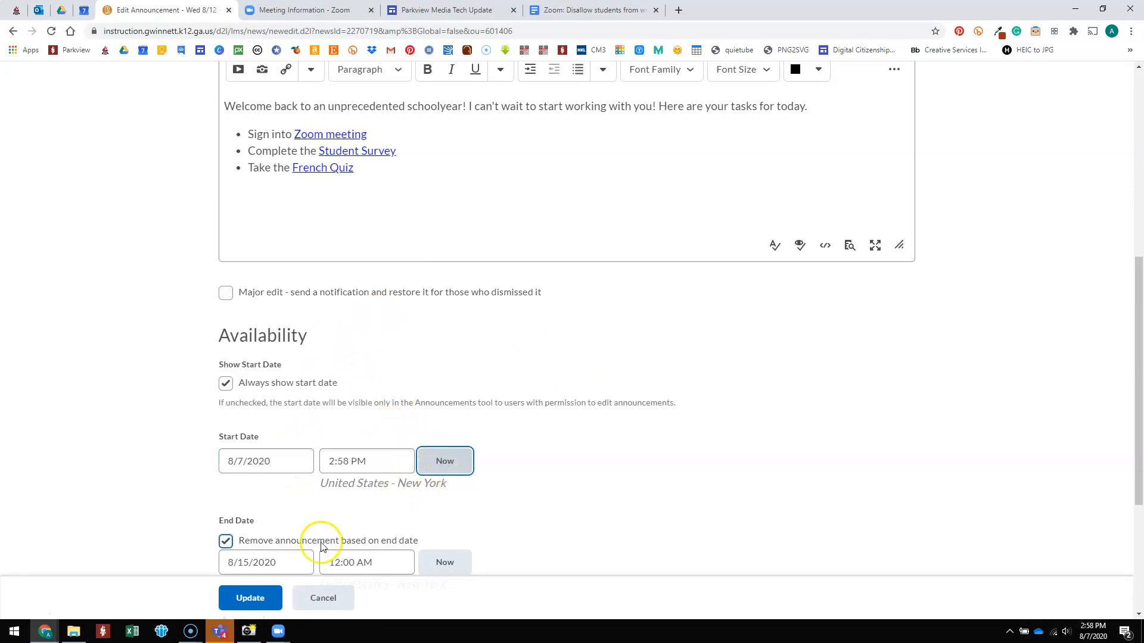
{"action": "left_click", "coordinate": [251, 599]}
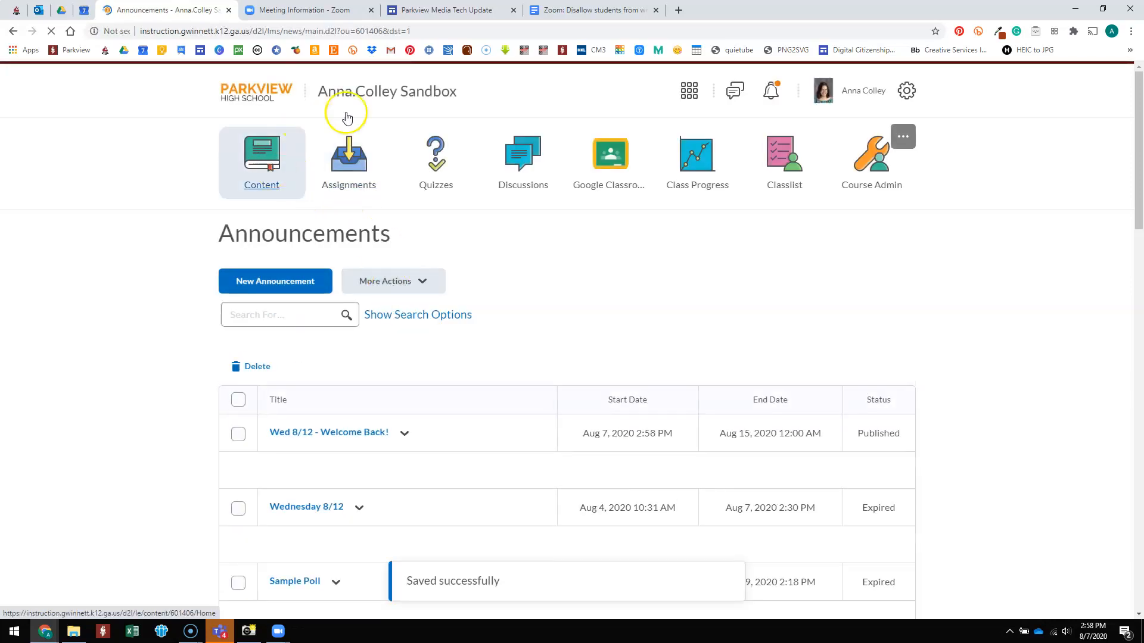
Return to the course homepage and view the available actions for the published "Wed 8/12 - Welcome Back!" announcement
{"action": "left_click", "coordinate": [376, 94]}
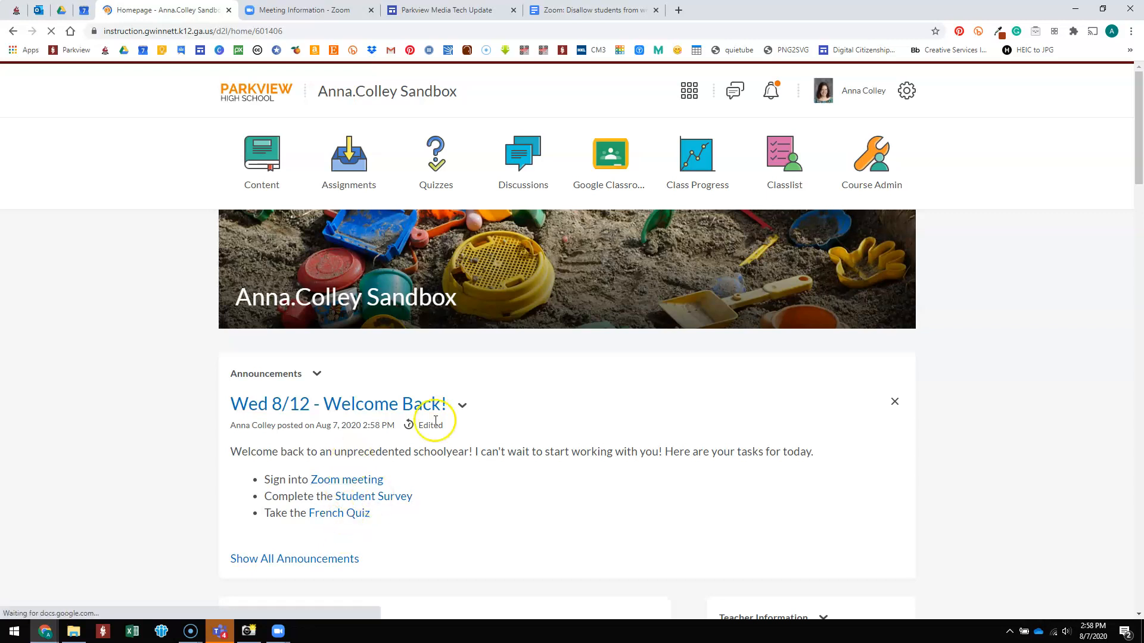
{"action": "left_click", "coordinate": [469, 414]}
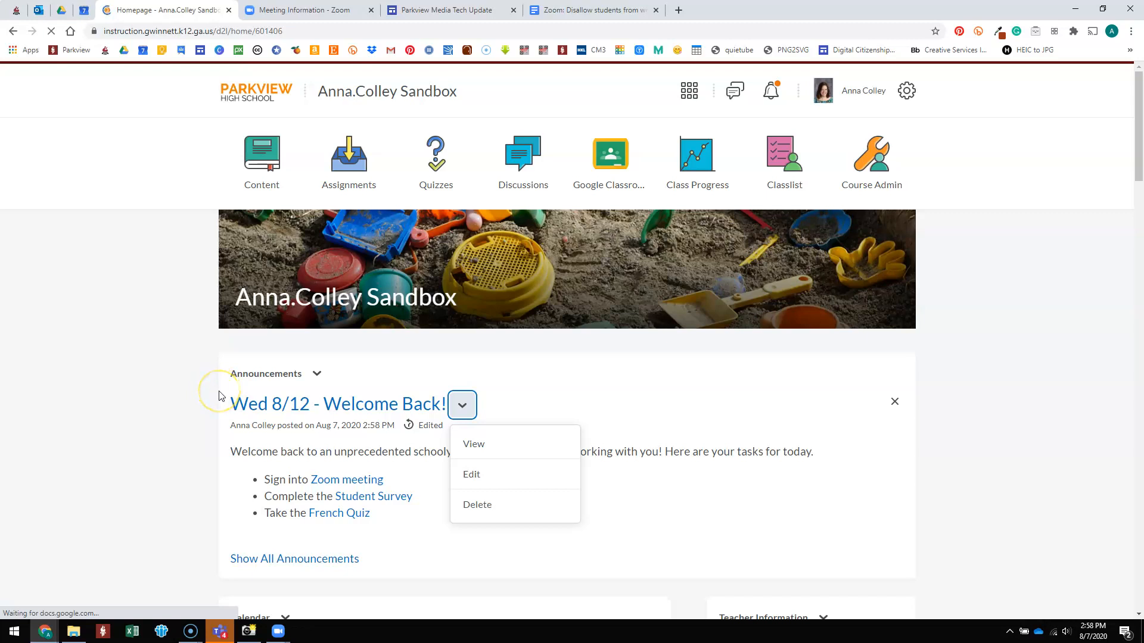
{"action": "left_click", "coordinate": [198, 408]}
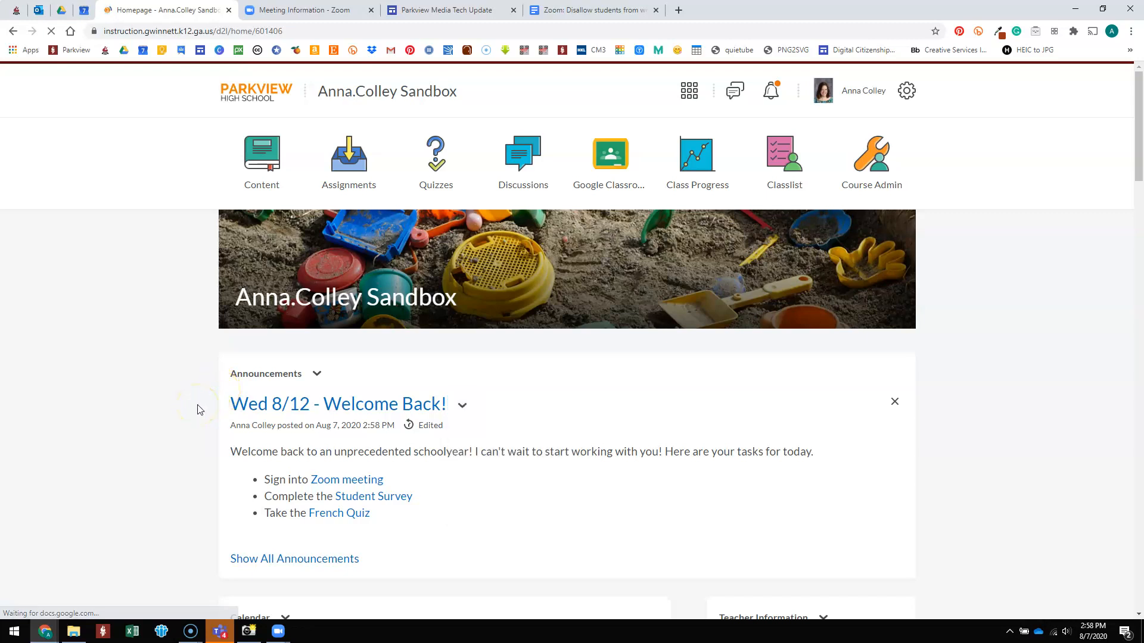
Reopen the full announcements list and select, then deselect, the expired "Sample Poll" announcement
{"action": "left_click", "coordinate": [268, 375]}
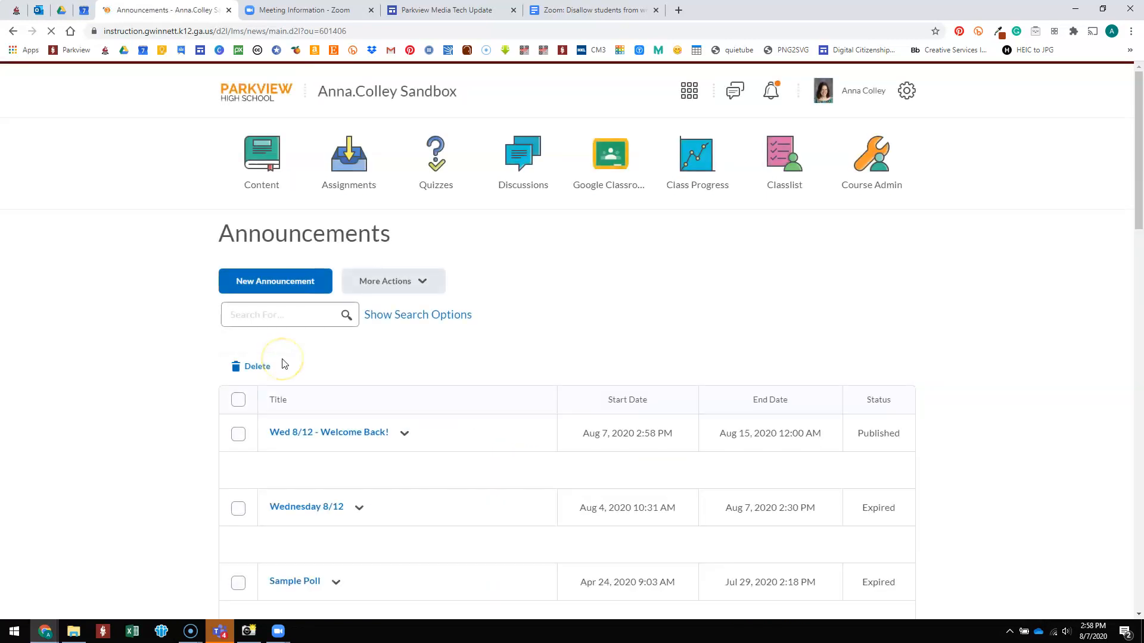
{"action": "scroll", "coordinate": [119, 398], "scroll_direction": "down", "scroll_amount": 3}
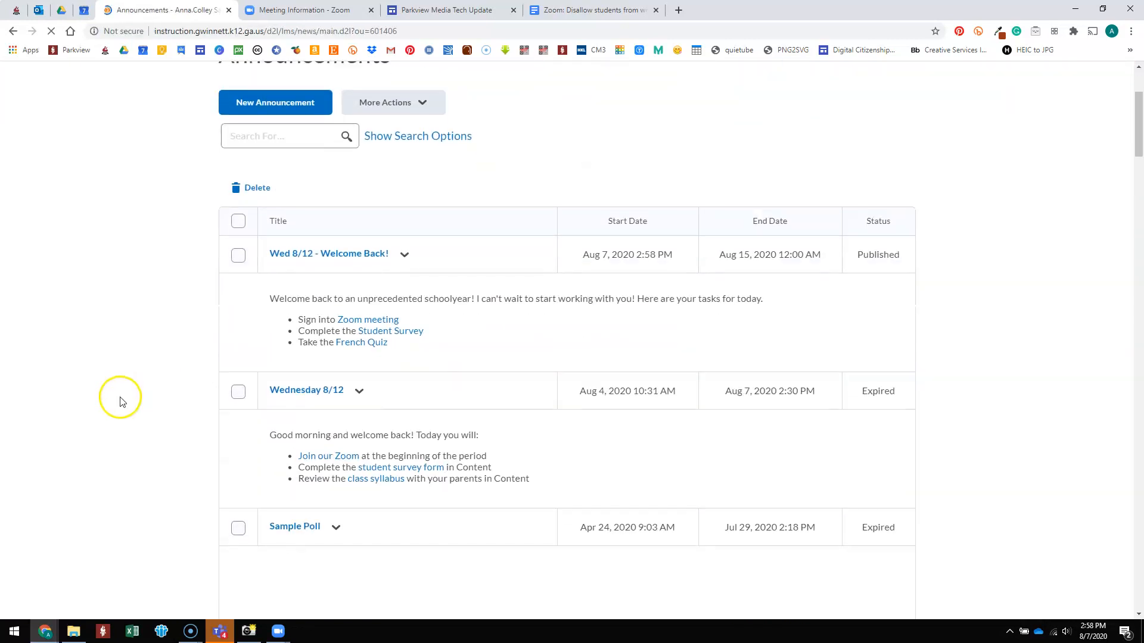
{"action": "scroll", "coordinate": [120, 398], "scroll_direction": "down", "scroll_amount": 1}
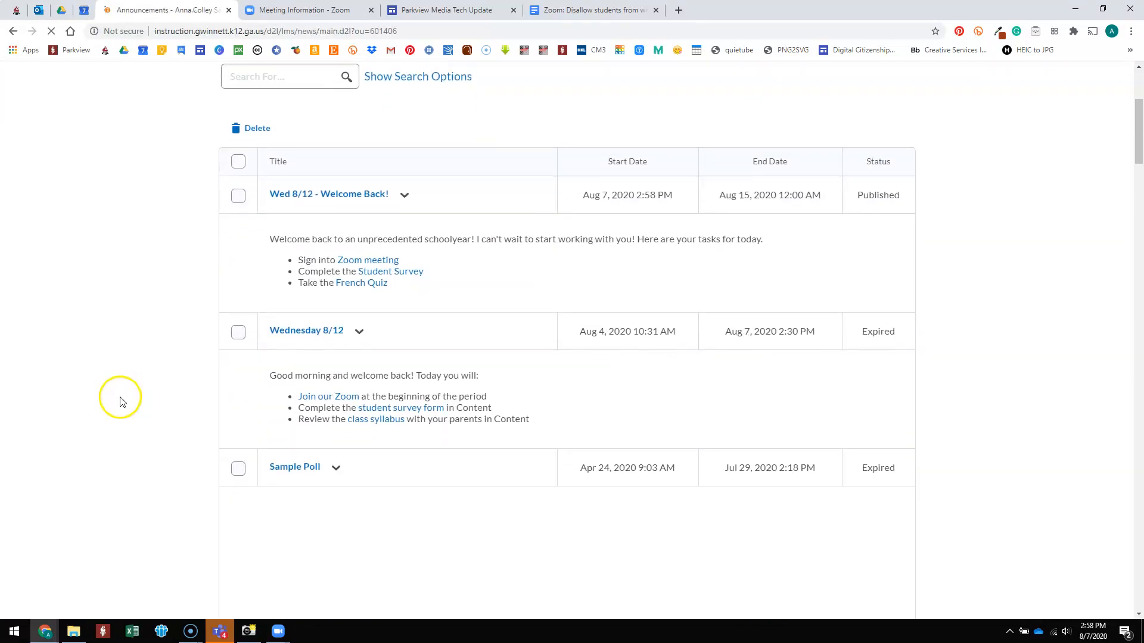
{"action": "left_click", "coordinate": [239, 469]}
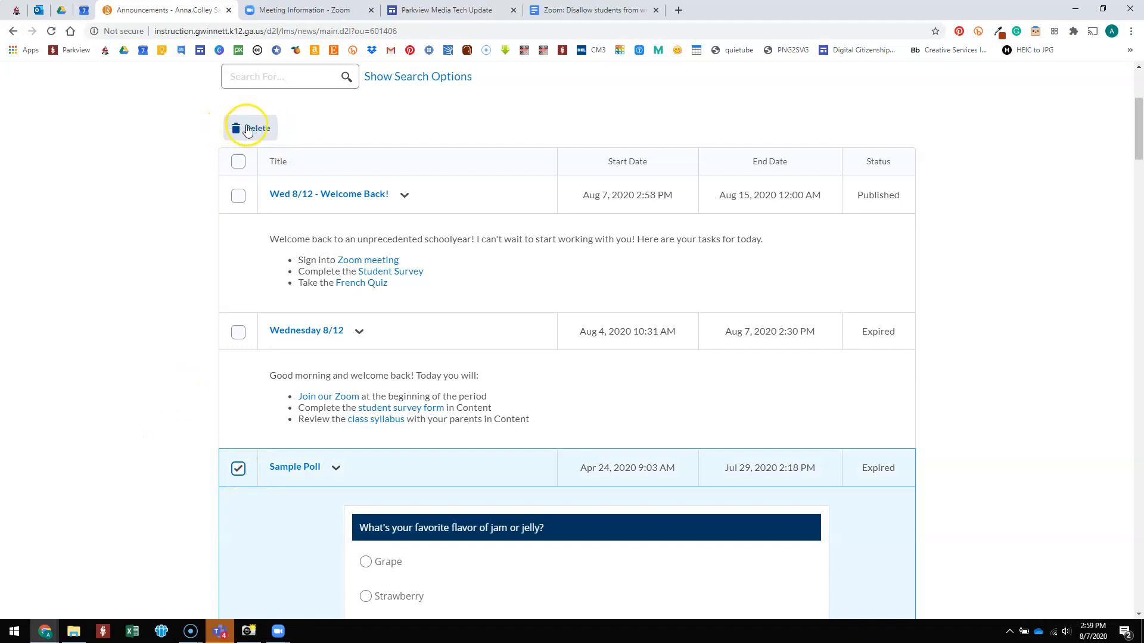
{"action": "left_click", "coordinate": [239, 471]}
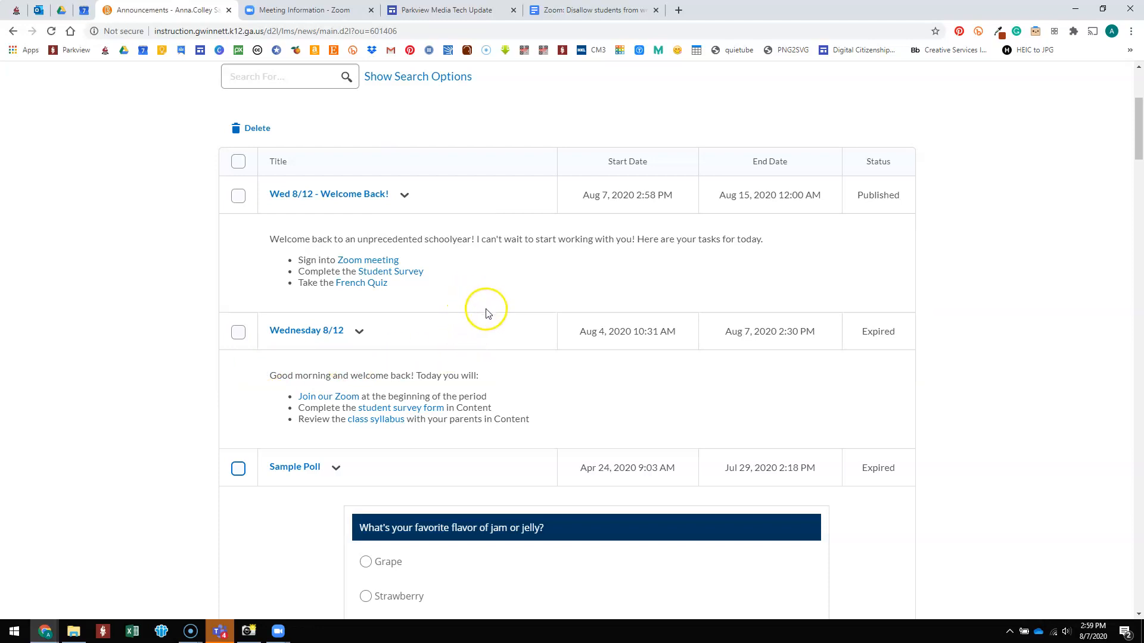
Edit the "Wed 8/12 - Welcome Back!" announcement so it ends at the current time, 8/7/2020 2:59 PM, and save the change
{"action": "left_click", "coordinate": [352, 202]}
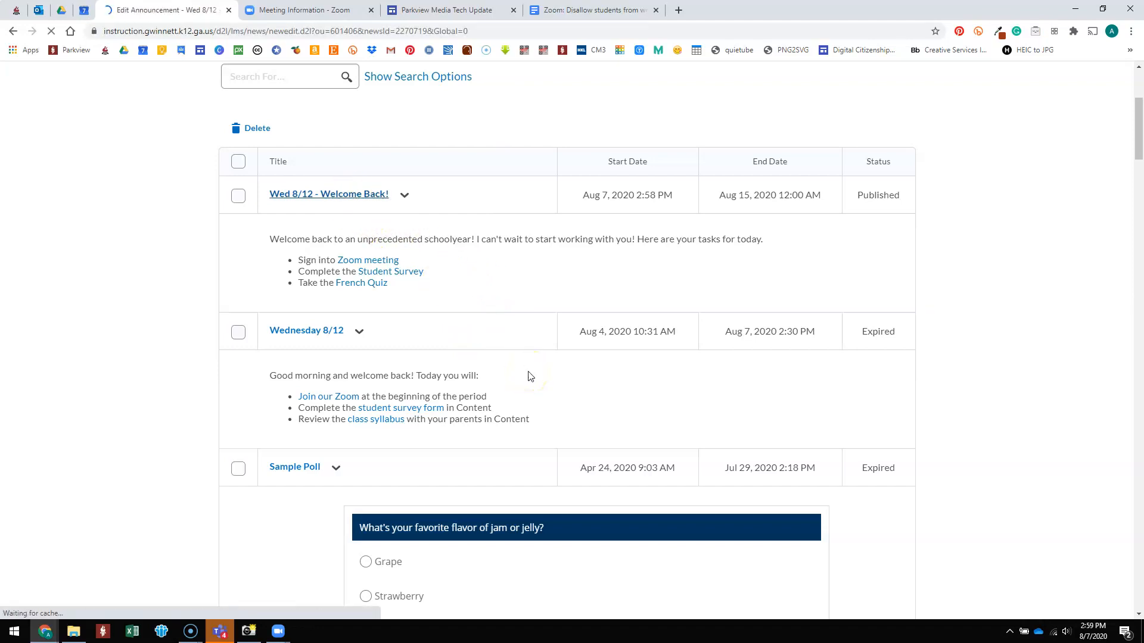
{"action": "scroll", "coordinate": [533, 459], "scroll_direction": "down", "scroll_amount": 3}
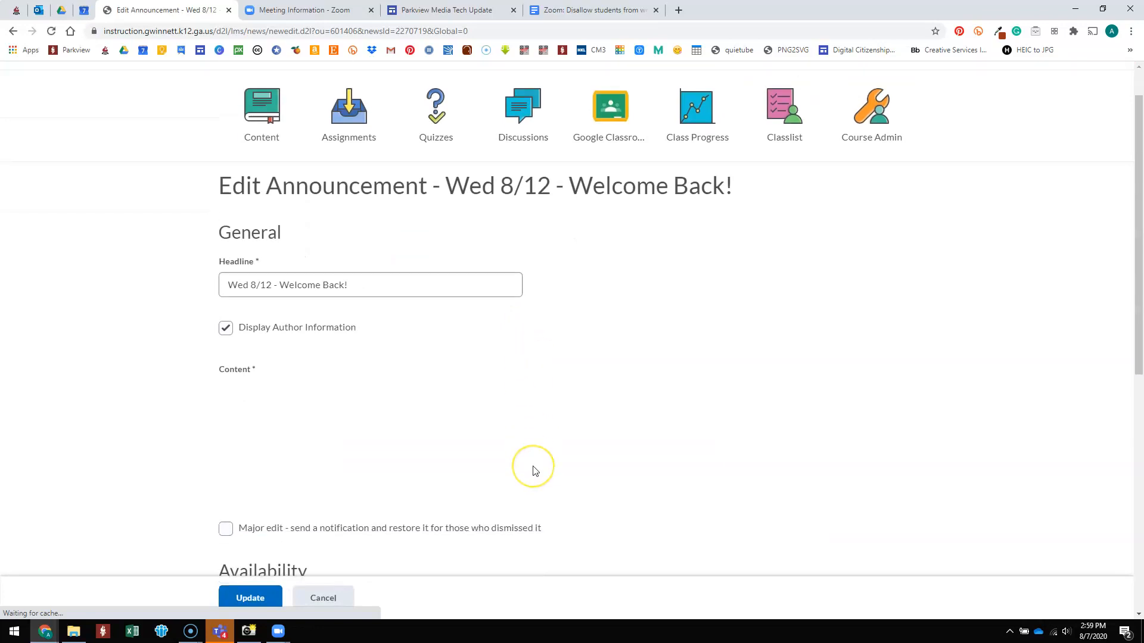
{"action": "scroll", "coordinate": [533, 471], "scroll_direction": "down", "scroll_amount": 3}
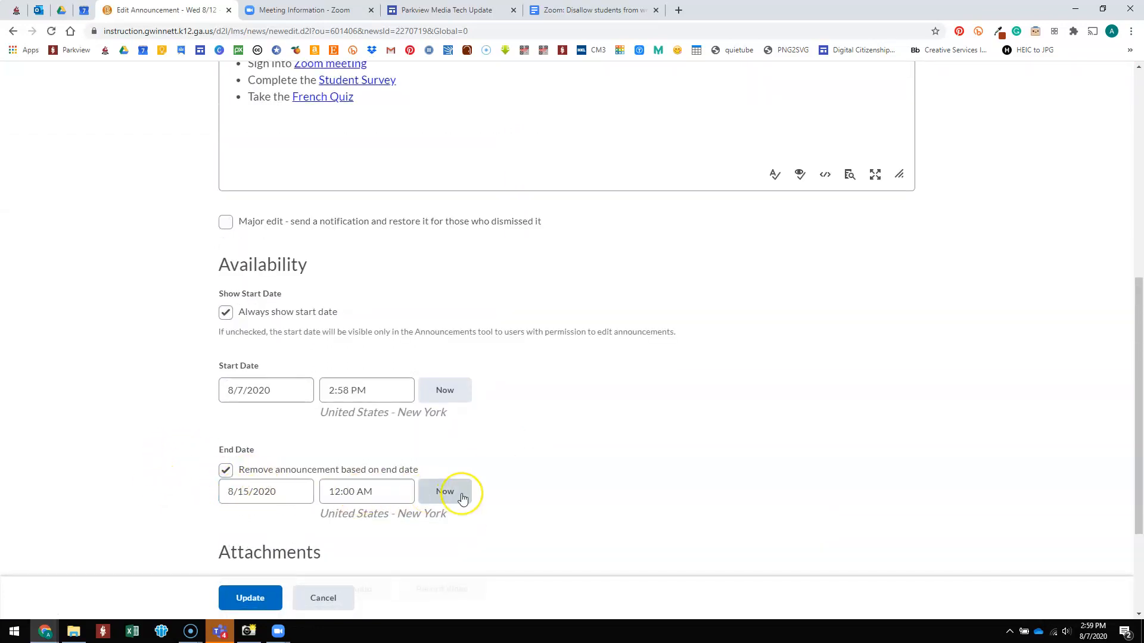
{"action": "left_click", "coordinate": [266, 600]}
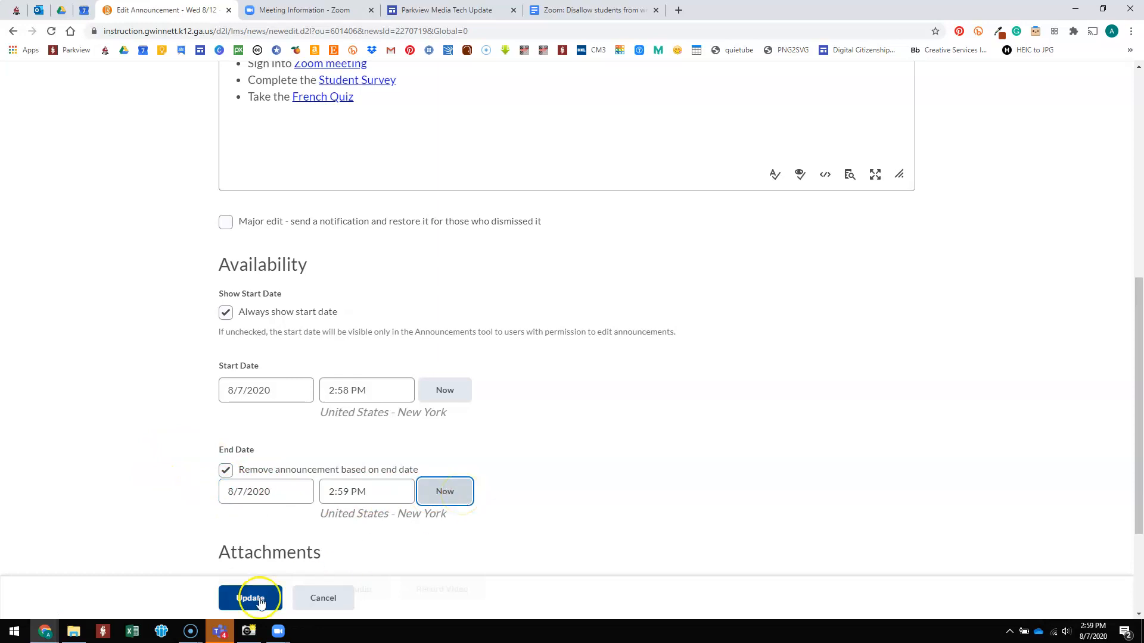
{"action": "left_click", "coordinate": [260, 599]}
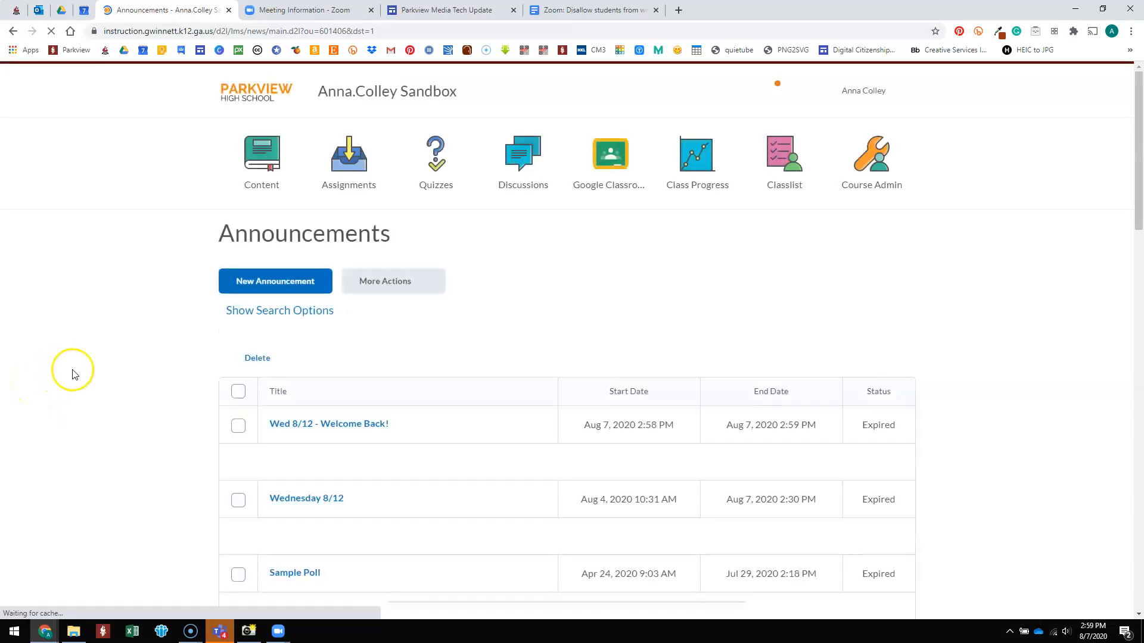
Turn off end-date removal for the "Wed 8/12 - Welcome Back!" announcement, reset its start to the current date and time, and update it
{"action": "scroll", "coordinate": [660, 474], "scroll_direction": "down", "scroll_amount": 2}
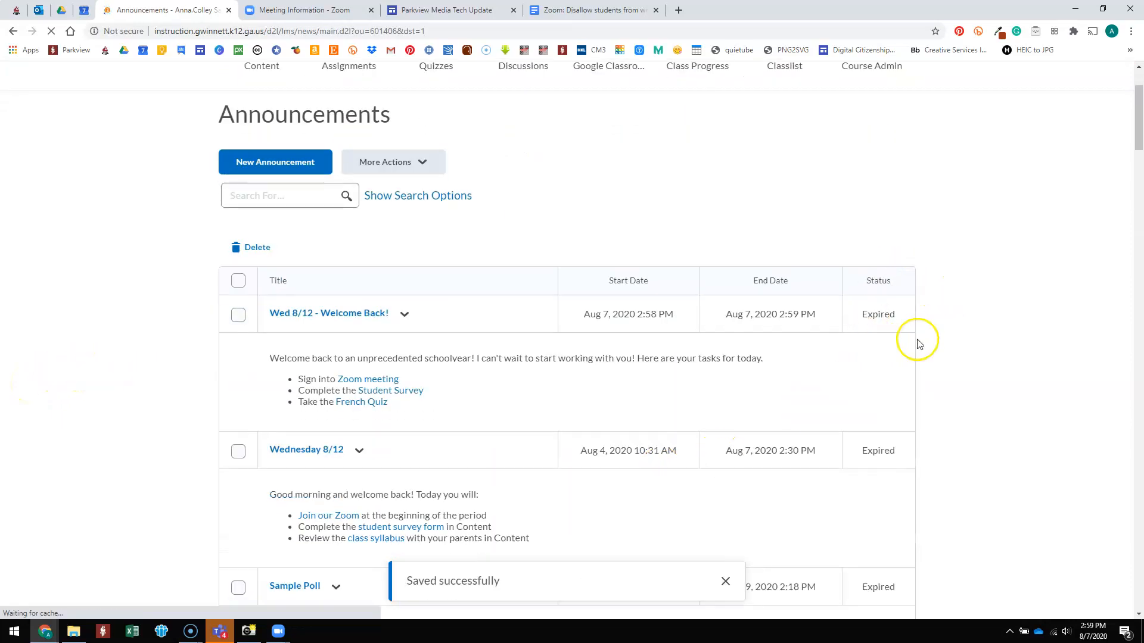
{"action": "left_click", "coordinate": [357, 314]}
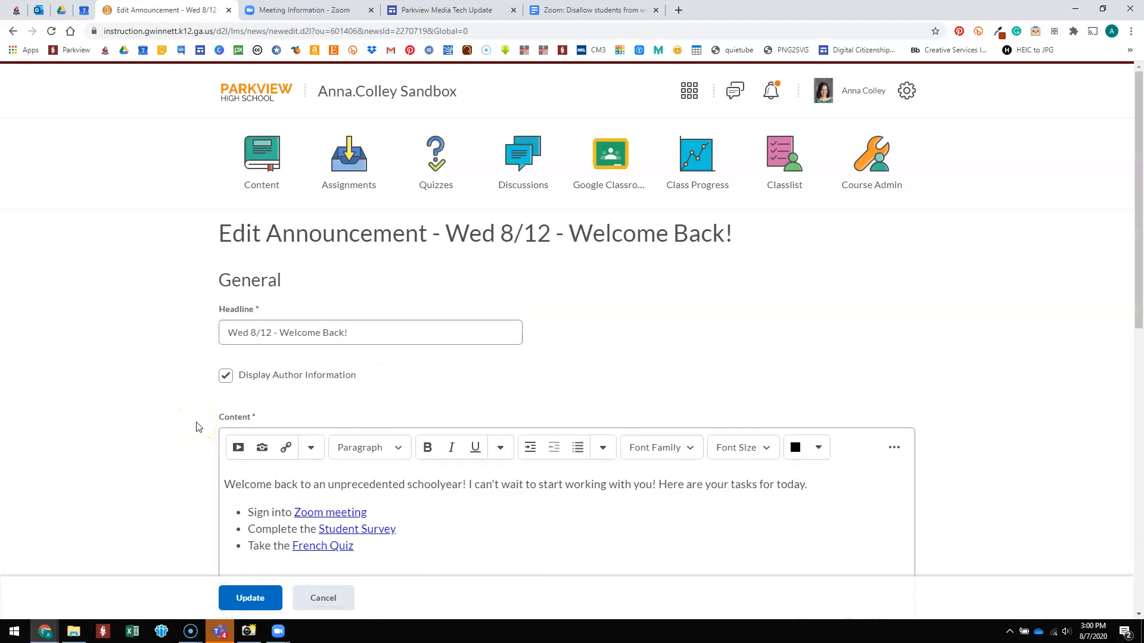
{"action": "scroll", "coordinate": [197, 427], "scroll_direction": "down", "scroll_amount": 2}
{"action": "scroll", "coordinate": [197, 427], "scroll_direction": "down", "scroll_amount": 4}
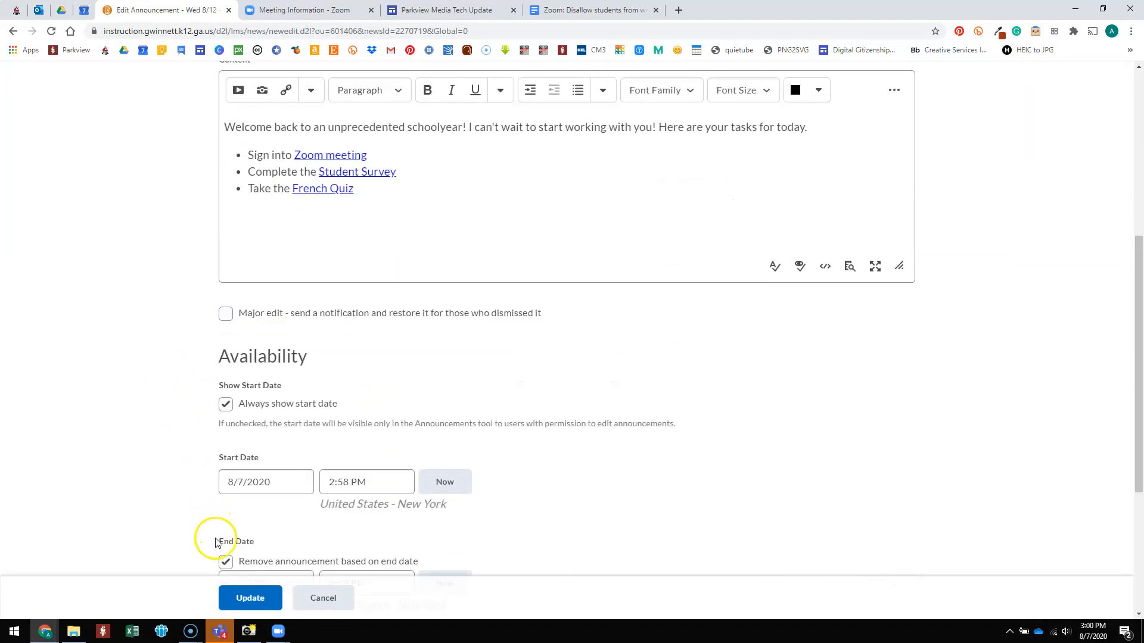
{"action": "left_click", "coordinate": [227, 565]}
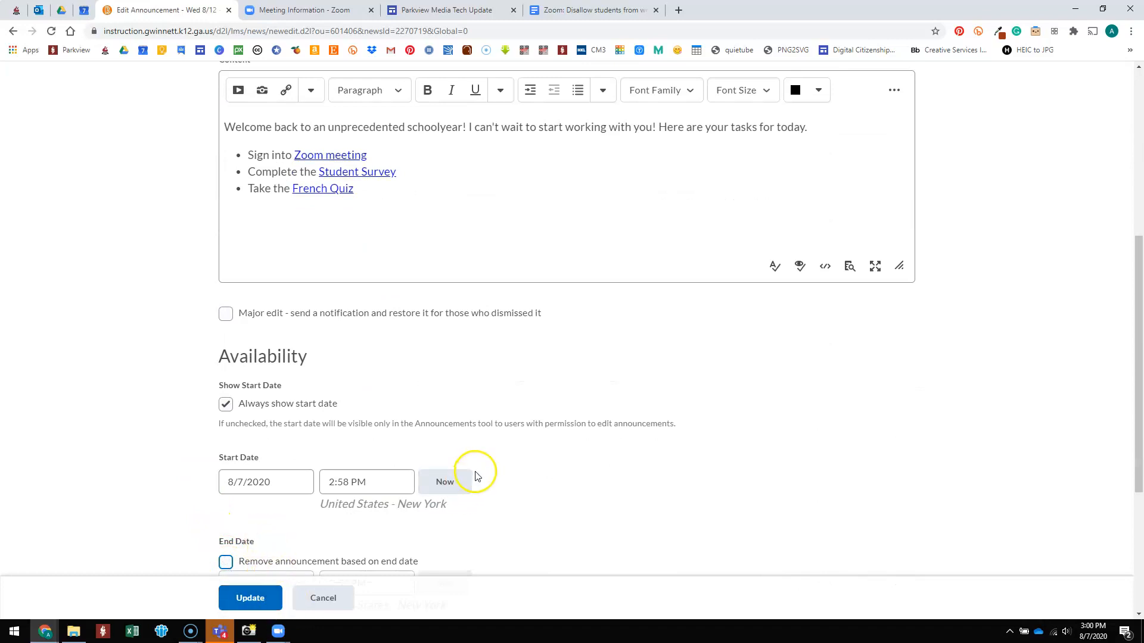
{"action": "left_click", "coordinate": [447, 482]}
{"action": "left_click", "coordinate": [249, 599]}
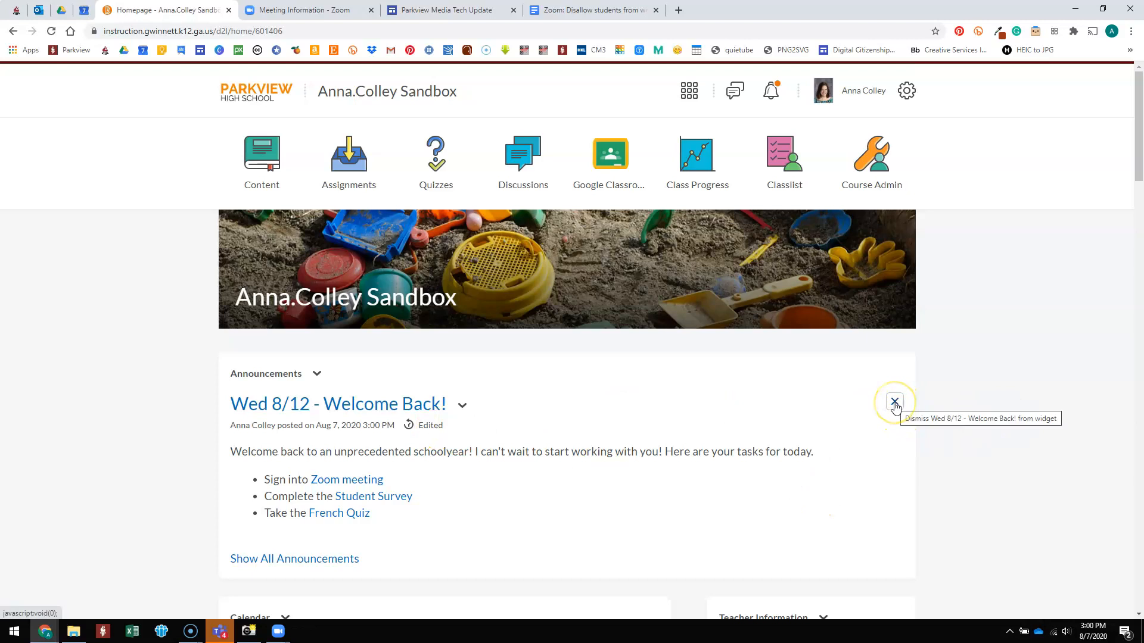
Dismiss the "Wed 8/12 - Welcome Back!" announcement from the course homepage widget and look over the rest of the homepage
{"action": "left_click", "coordinate": [895, 403]}
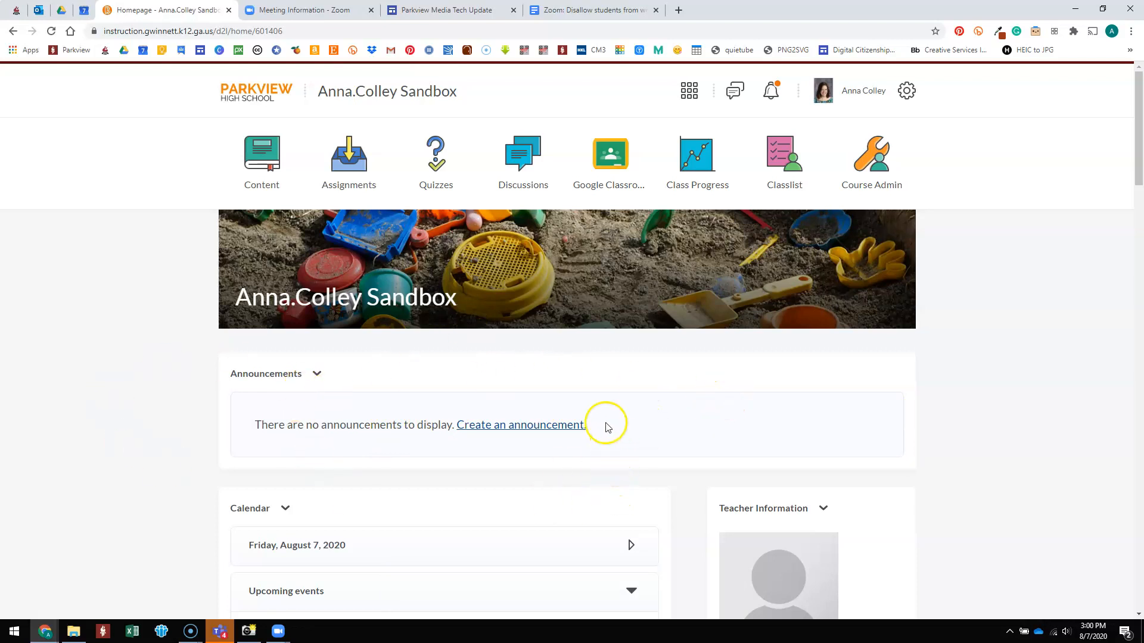
{"action": "scroll", "coordinate": [605, 422], "scroll_direction": "down", "scroll_amount": 8}
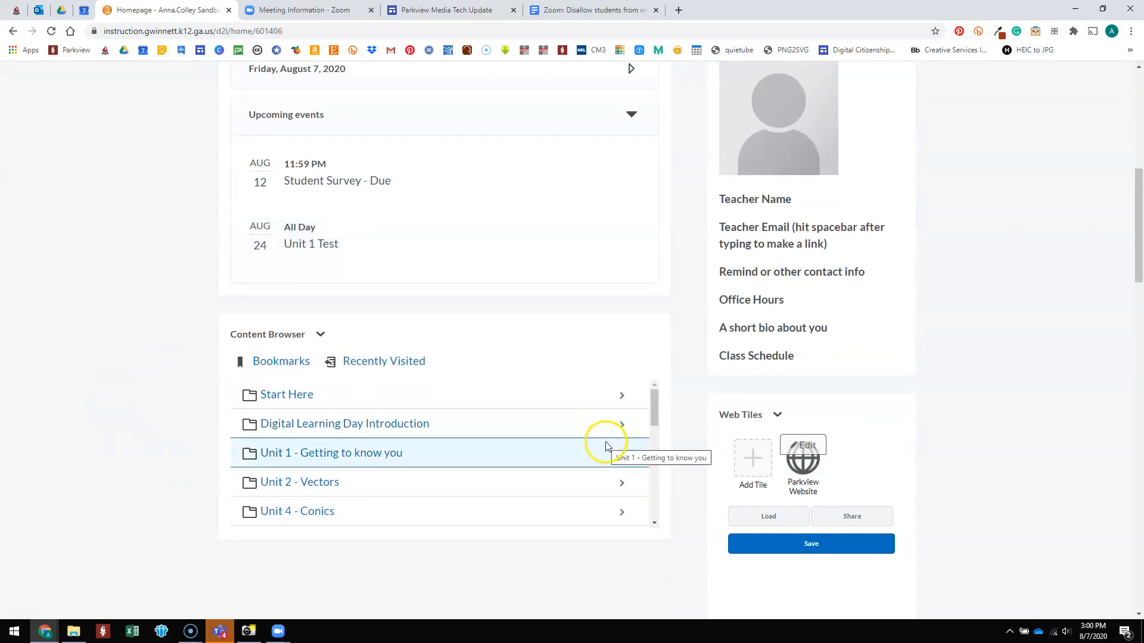
{"action": "scroll", "coordinate": [634, 599], "scroll_direction": "up", "scroll_amount": 8}
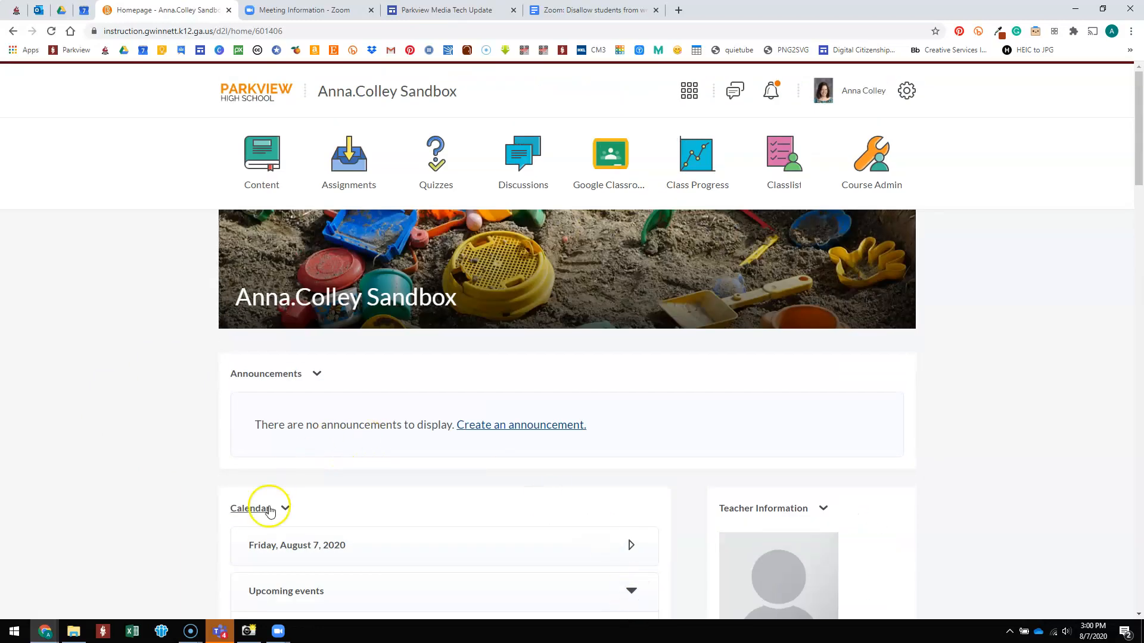